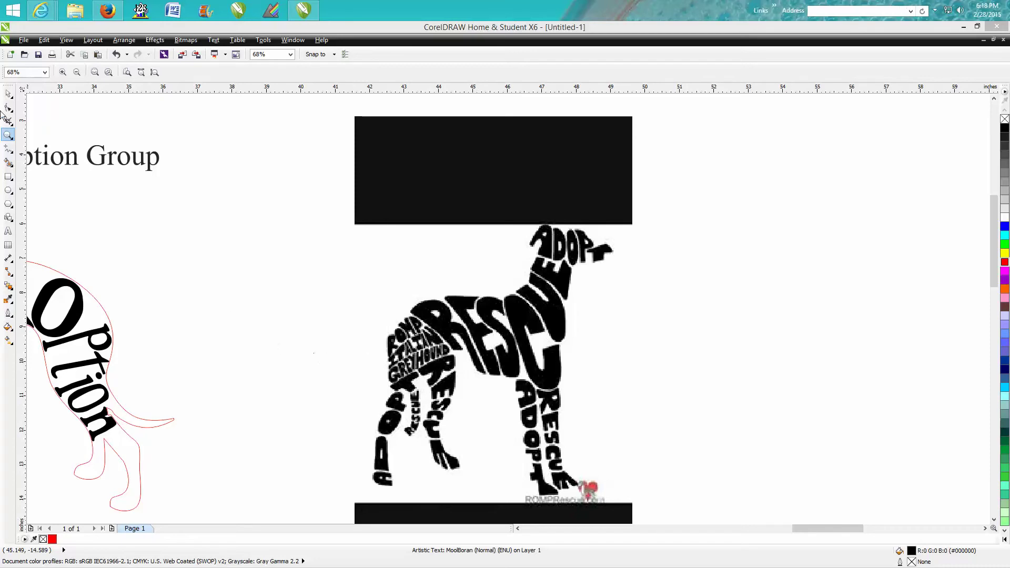
- Move the loose red curve from beside the outlined dog's head to the empty space above its tail
left_click(11, 137)
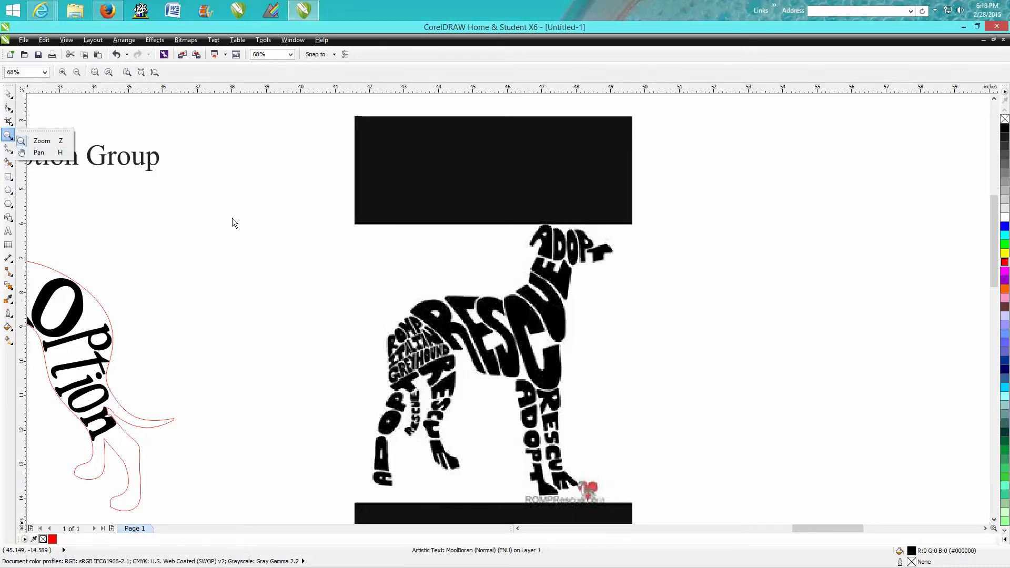
left_click(42, 140)
scroll(278, 283, "down", 5)
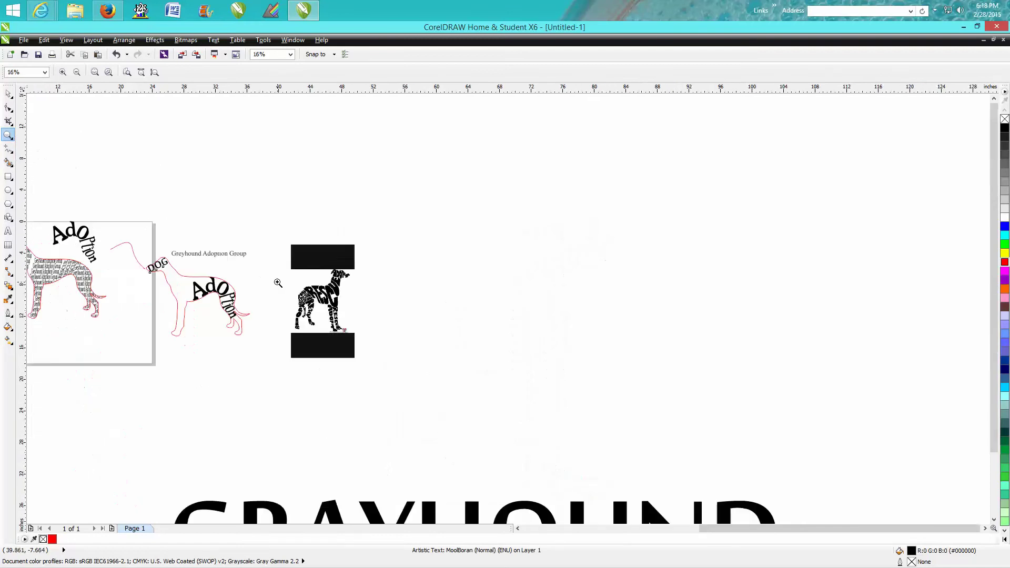
scroll(278, 282, "down", 2)
left_click_drag(199, 260, 272, 317)
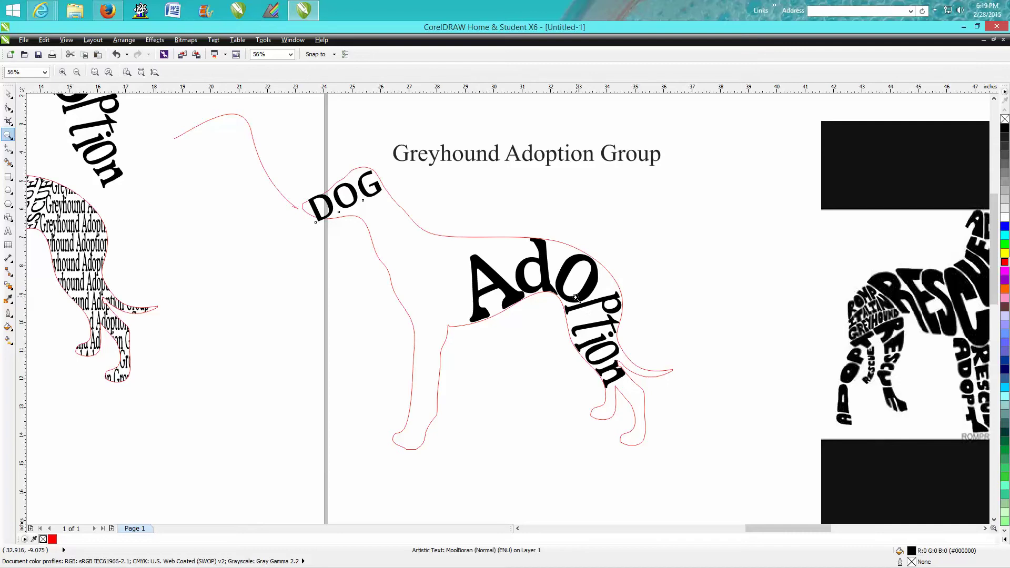
left_click(8, 93)
left_click(272, 185)
mouse_move(238, 160)
left_mouse_down()
mouse_move(563, 278)
mouse_move(547, 329)
mouse_move(602, 250)
mouse_move(644, 240)
left_mouse_up()
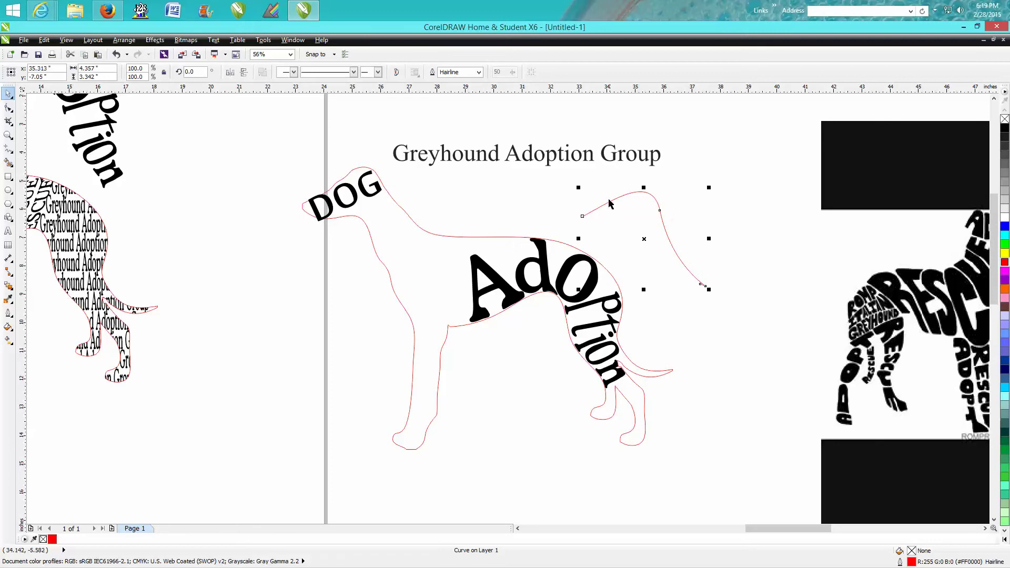
left_click_drag(643, 240, 703, 234)
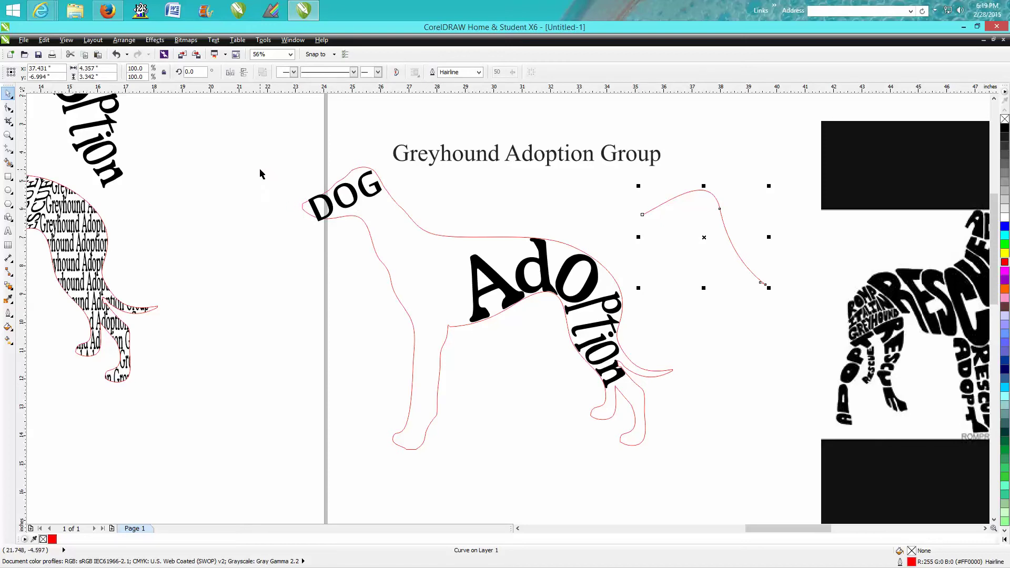
- Break the artistic text DOG in the outlined dog's head apart into separate letters
left_click(8, 135)
left_click_drag(284, 152, 458, 259)
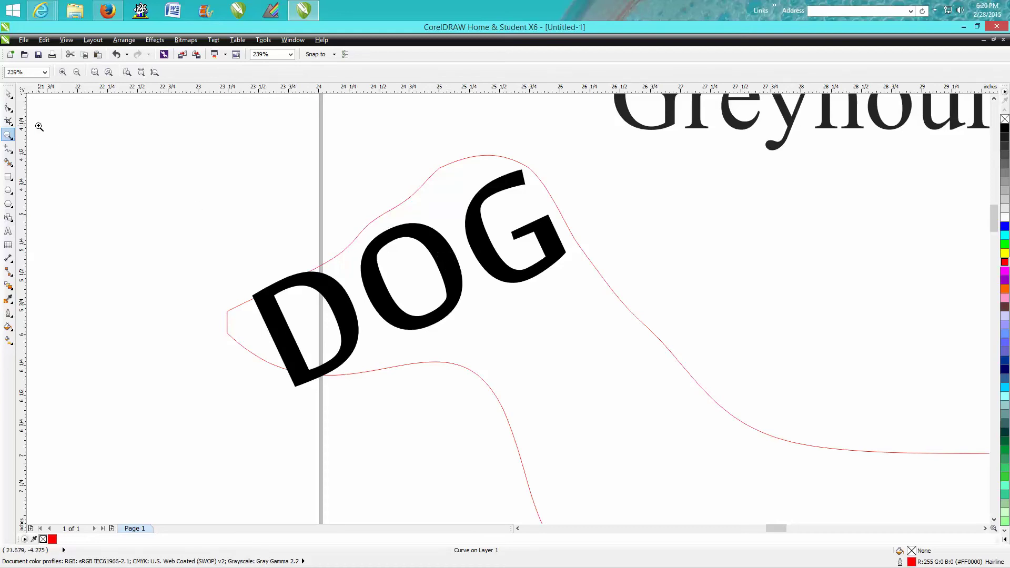
left_click(8, 97)
left_click(365, 270)
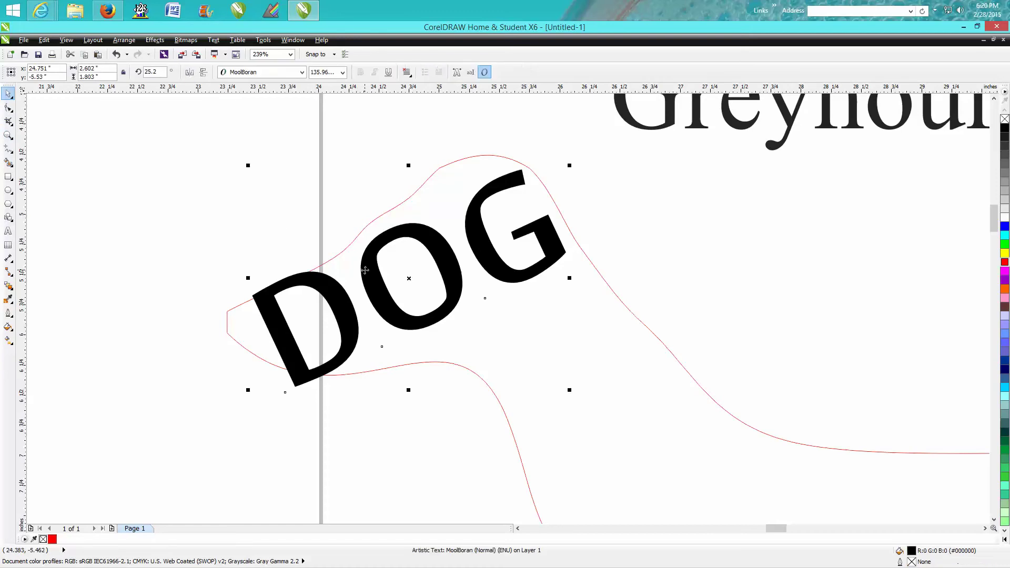
left_click(126, 40)
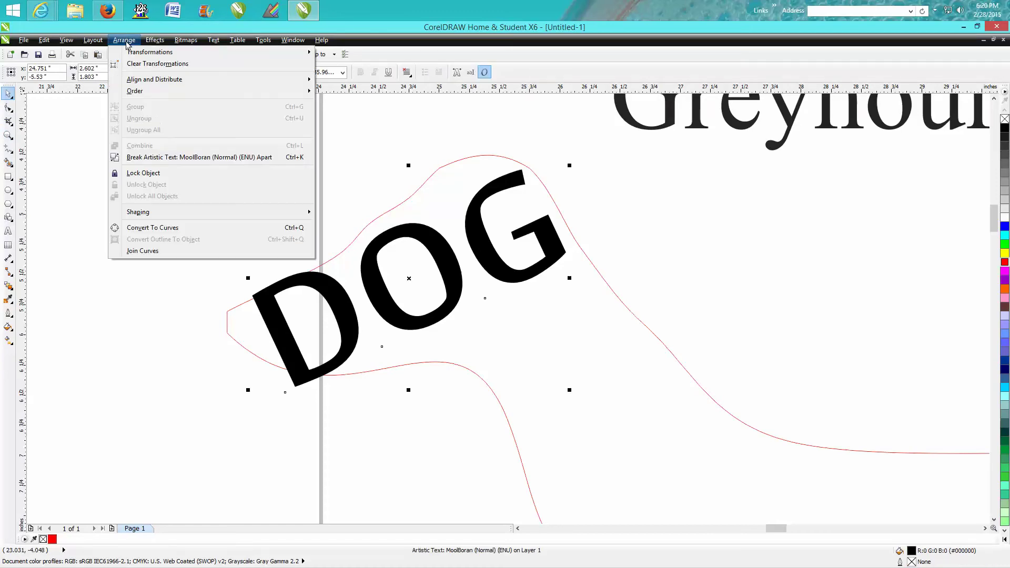
left_click(180, 158)
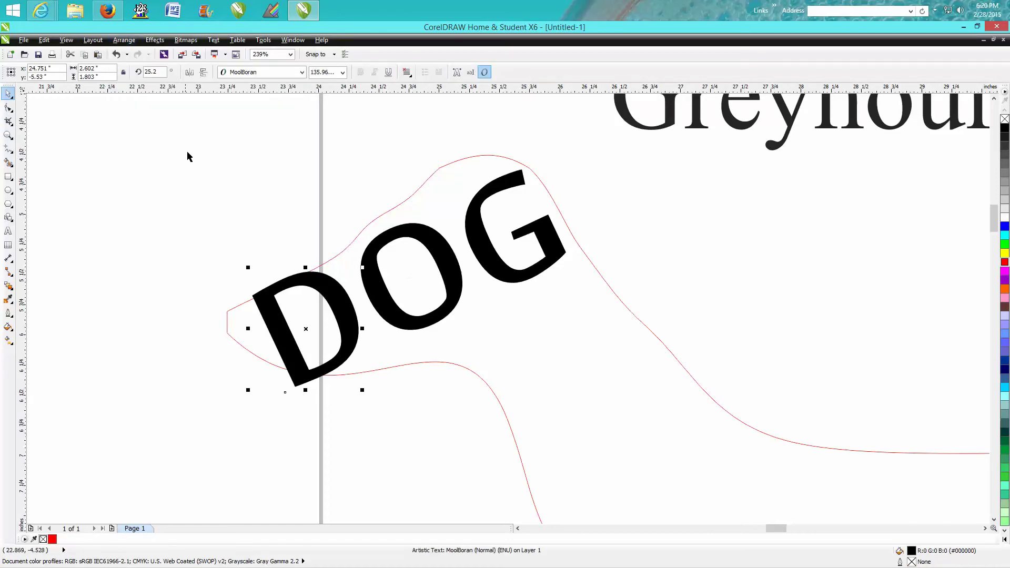
- Convert all three separated letters of DOG to curves
left_click_drag(178, 113, 610, 418)
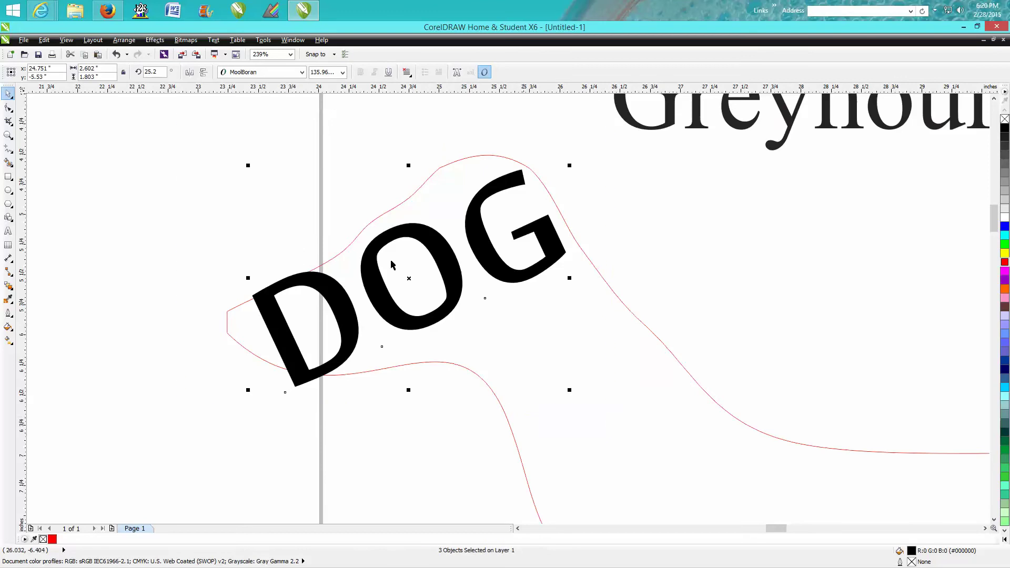
left_click(124, 41)
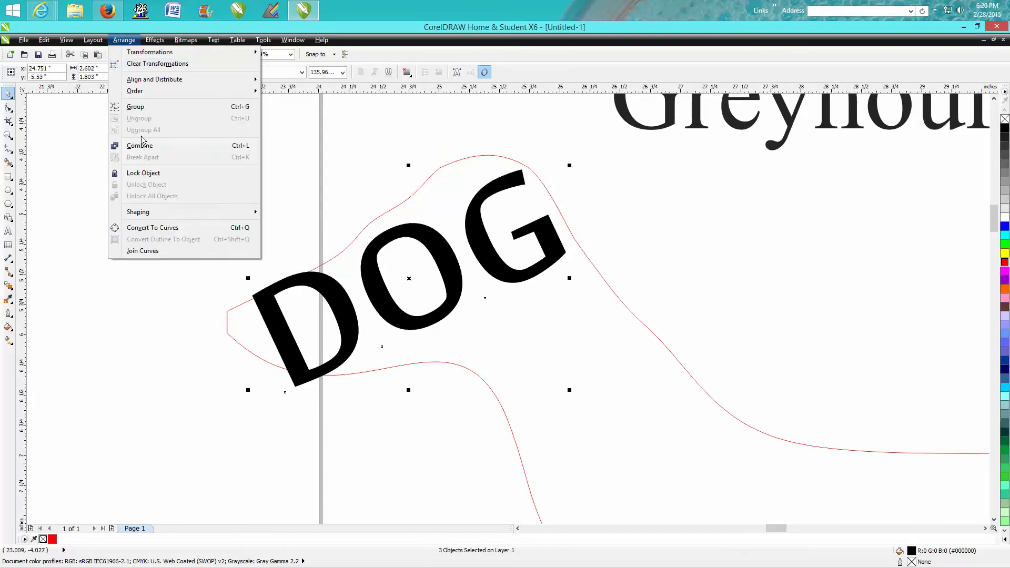
left_click(167, 230)
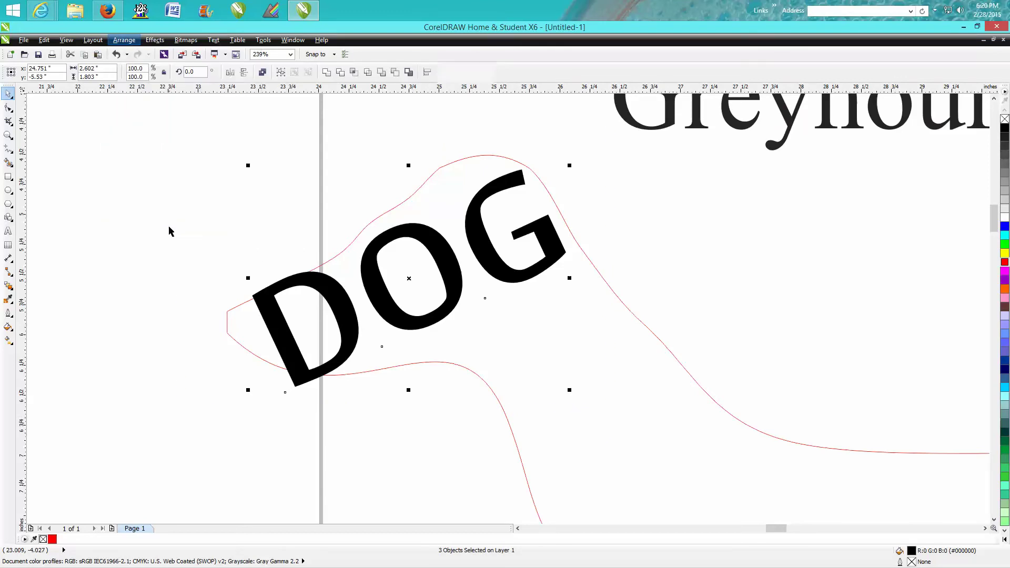
key("Escape")
left_click(342, 291)
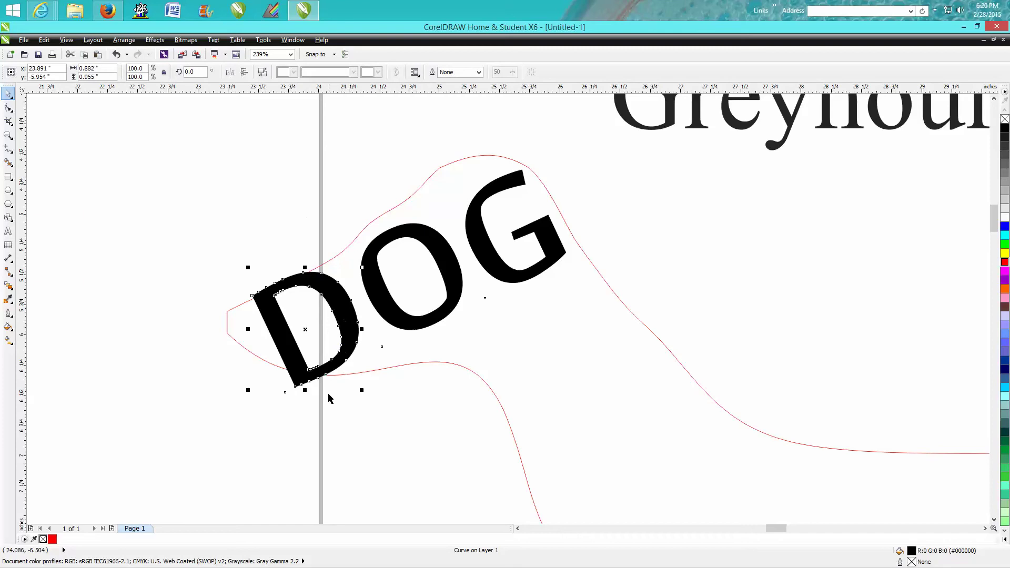
- Stretch the lower part of the letter O down toward the throat outline and remove excess nodes from its outer edge facing the G
left_click(422, 327)
left_click(9, 107)
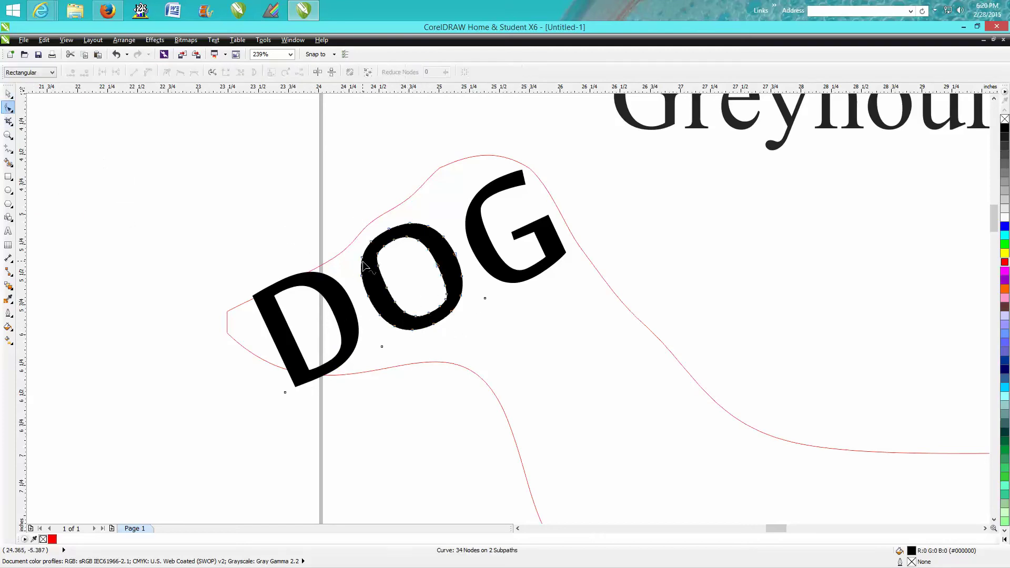
left_click_drag(463, 243, 409, 329)
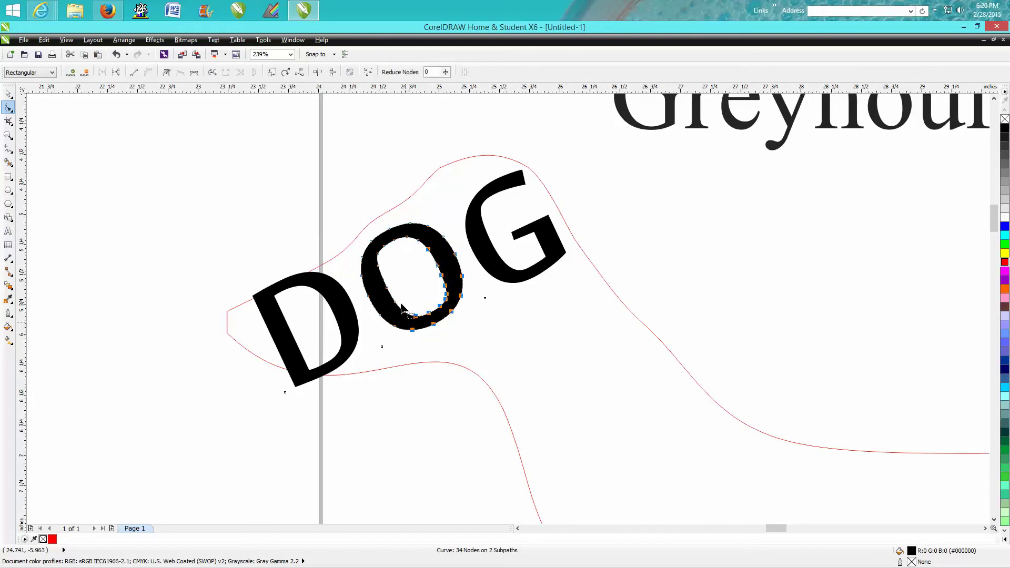
left_click_drag(357, 286, 498, 330)
left_click_drag(435, 326, 451, 354)
left_click(461, 275)
double_click(461, 268)
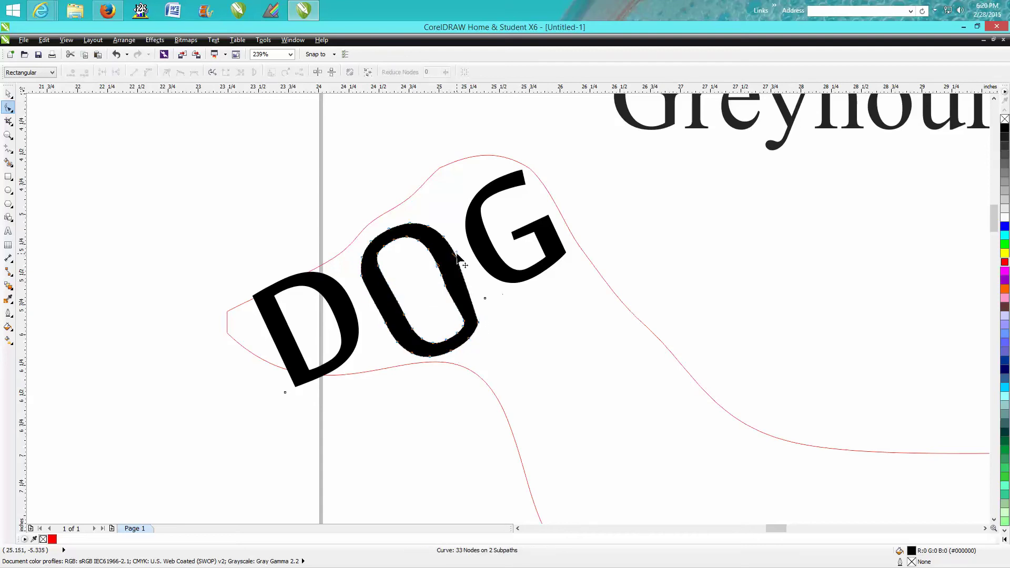
left_click(482, 321)
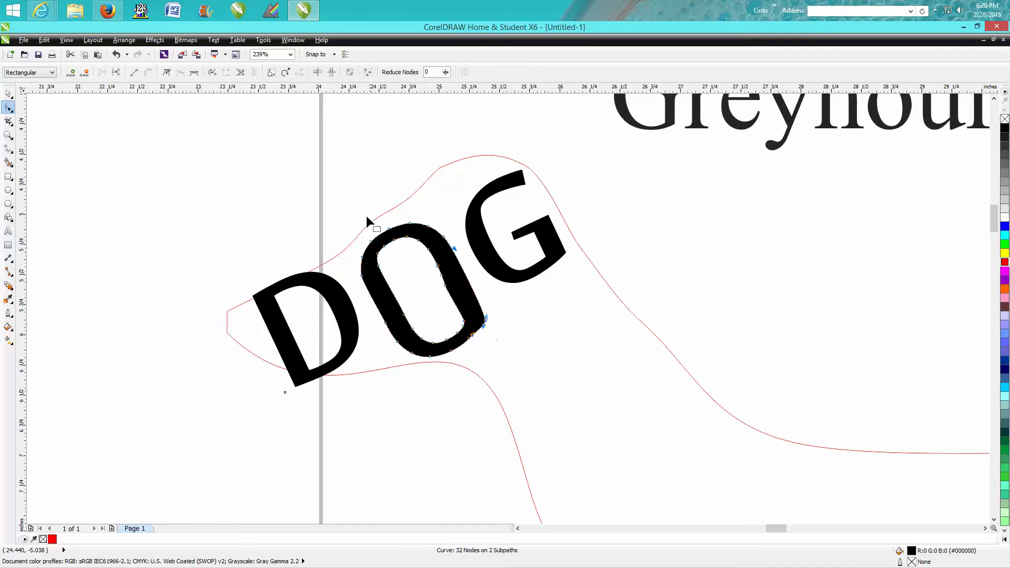
- Stretch the top of the letter O up to the head outline and delete surplus nodes along its upper curve
left_click_drag(352, 235, 430, 257)
left_click_drag(390, 233, 388, 225)
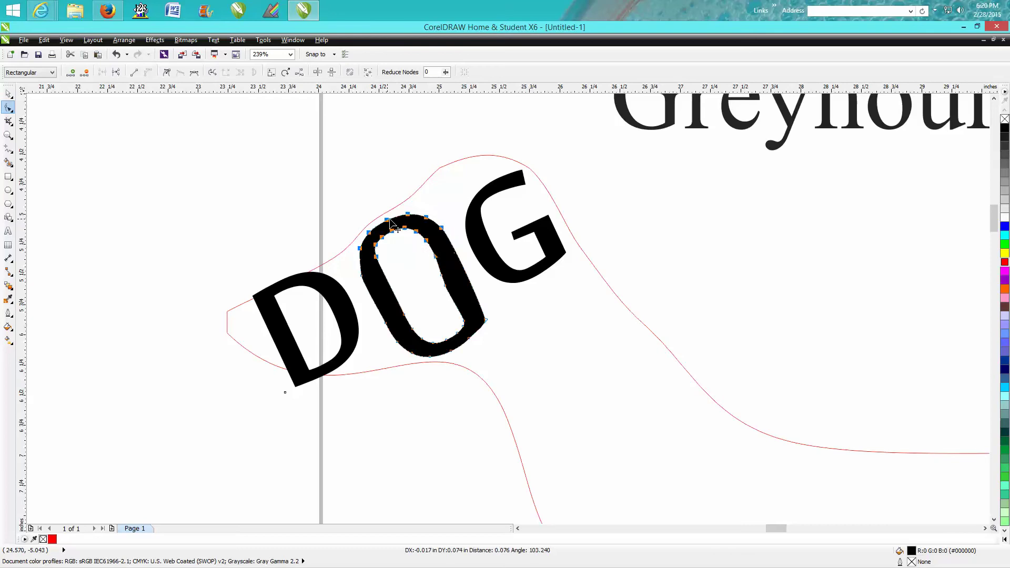
left_click(371, 179)
mouse_move(417, 235)
left_mouse_down()
mouse_move(445, 199)
mouse_move(416, 215)
left_mouse_up()
key("Delete")
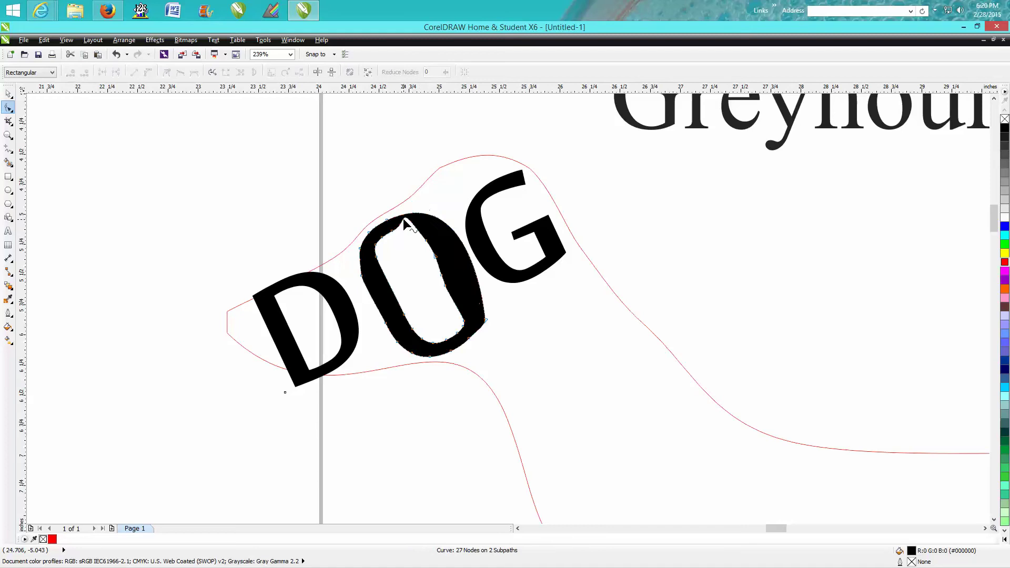
left_click(402, 221)
key("Delete")
left_click_drag(418, 213, 415, 204)
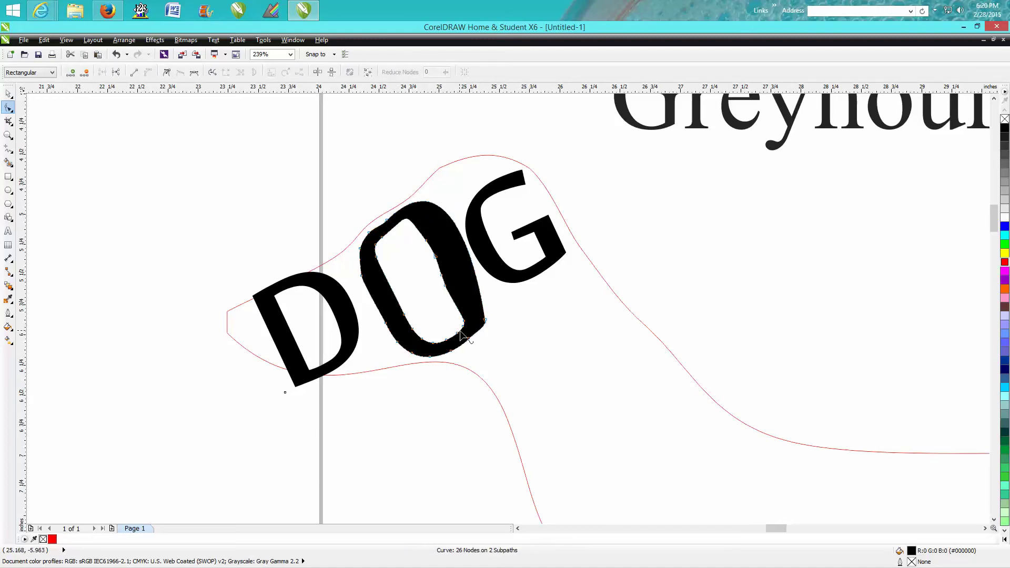
- Widen the bowl of the letter D toward the O, deleting a node and rounding its outer edge
left_click(347, 339)
left_click_drag(360, 311, 375, 350)
left_click(351, 318)
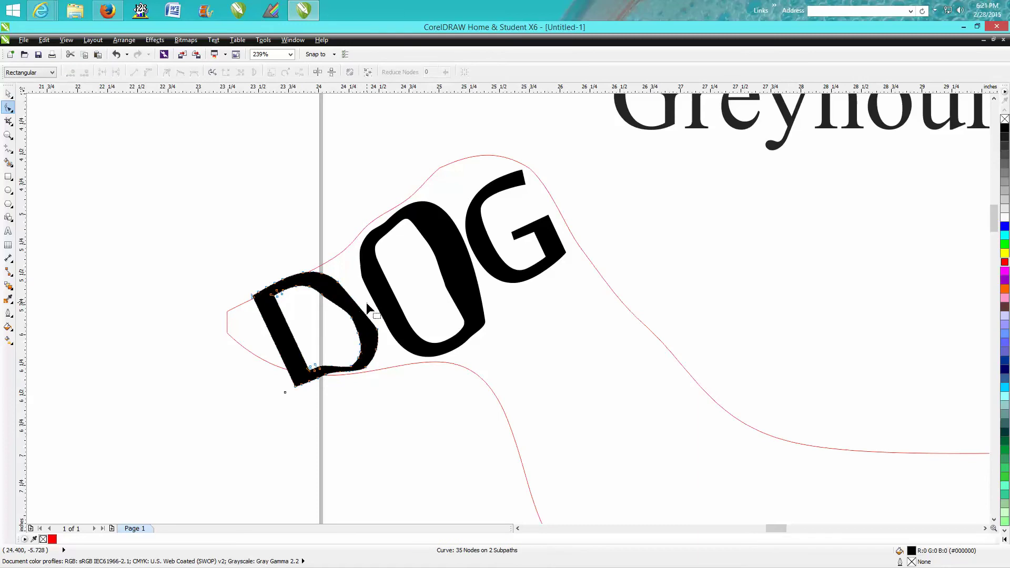
double_click(351, 318)
left_click(377, 330)
left_click_drag(377, 324, 359, 284)
- Raise the bottom corner of the letter D inside the jaw outline and delete extra nodes along its base
left_click_drag(259, 362, 362, 400)
left_click_drag(294, 387, 323, 373)
left_click(309, 364)
double_click(308, 362)
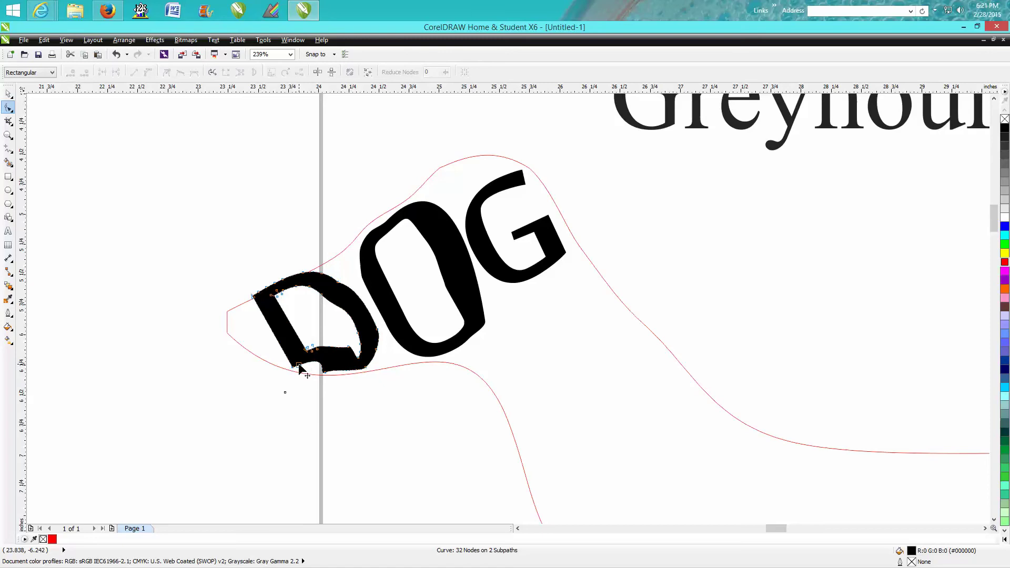
- Pull the upper corner of the letter D inside the snout outline and smooth its top by deleting extra nodes
mouse_move(240, 276)
left_mouse_down()
mouse_move(296, 304)
mouse_move(288, 310)
left_mouse_up()
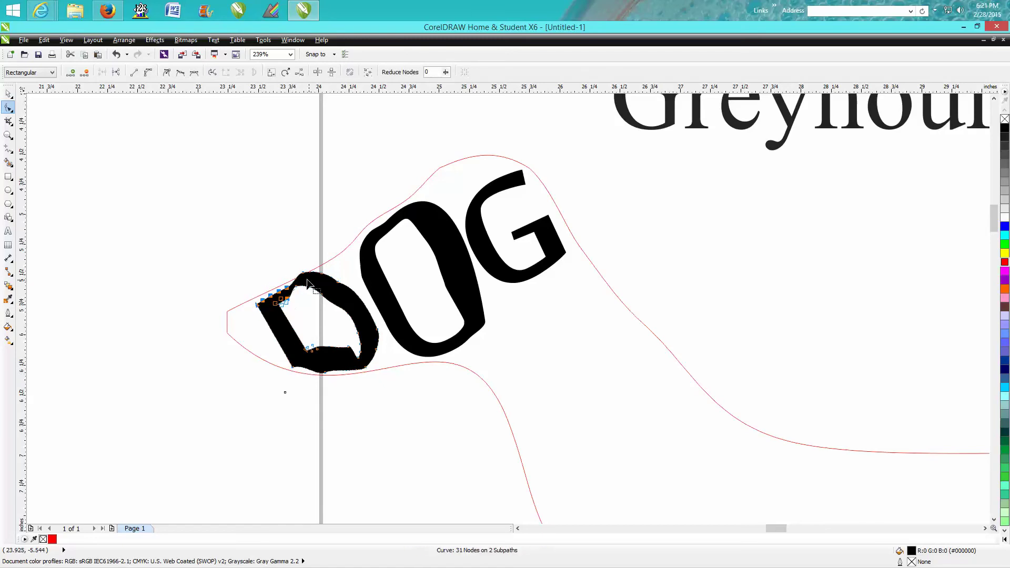
double_click(304, 278)
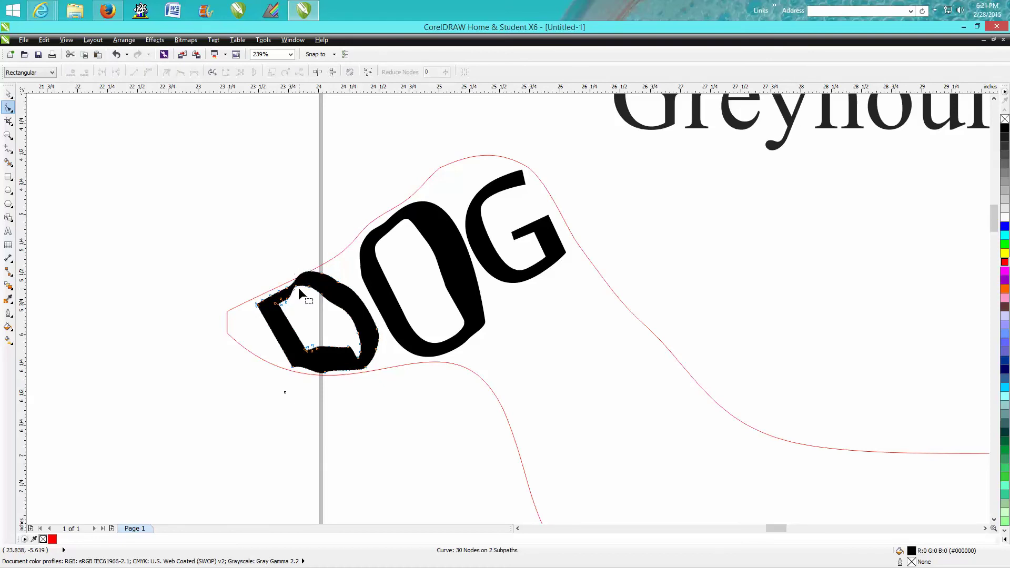
double_click(298, 286)
double_click(291, 292)
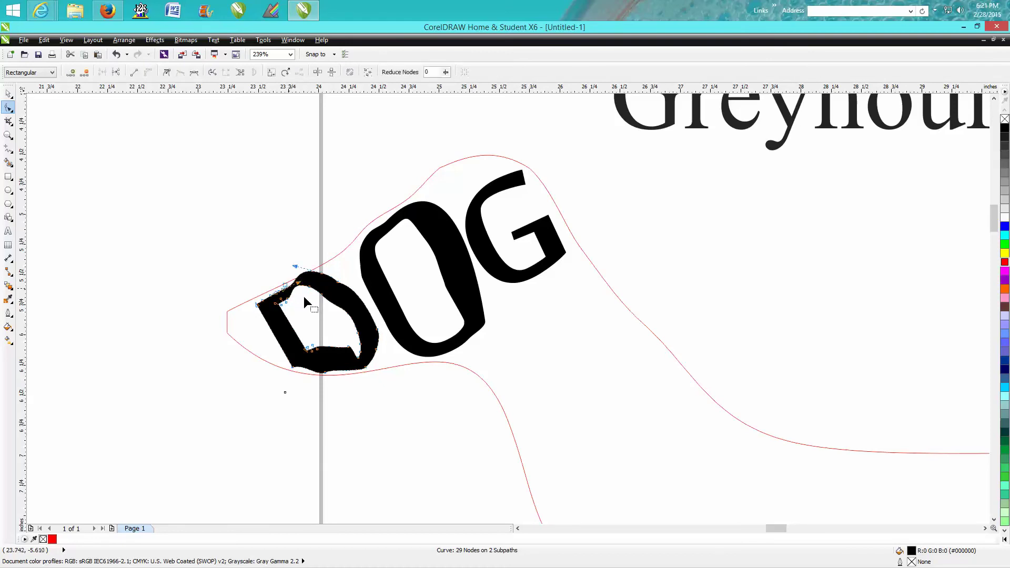
double_click(309, 287)
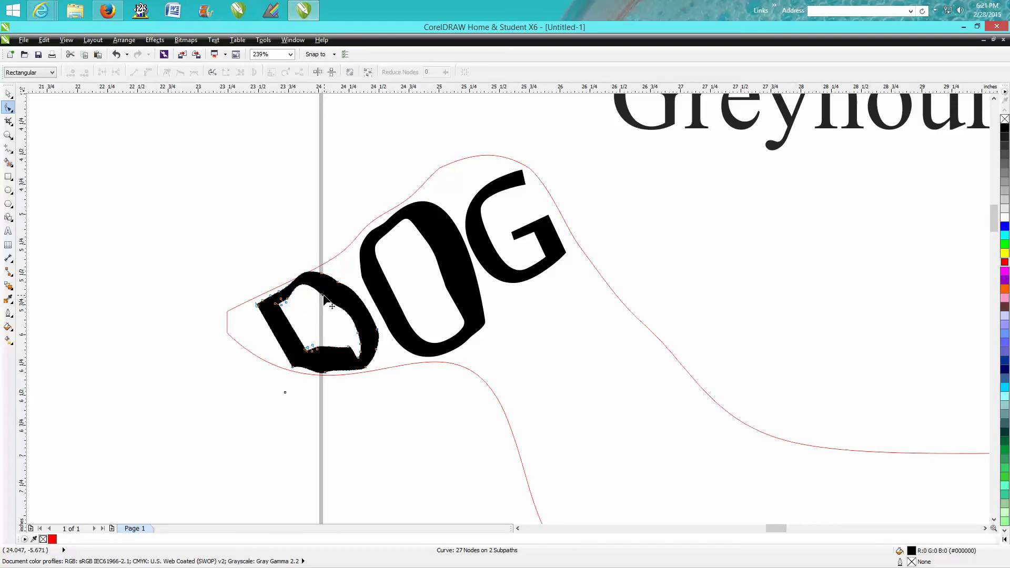
left_click(325, 296)
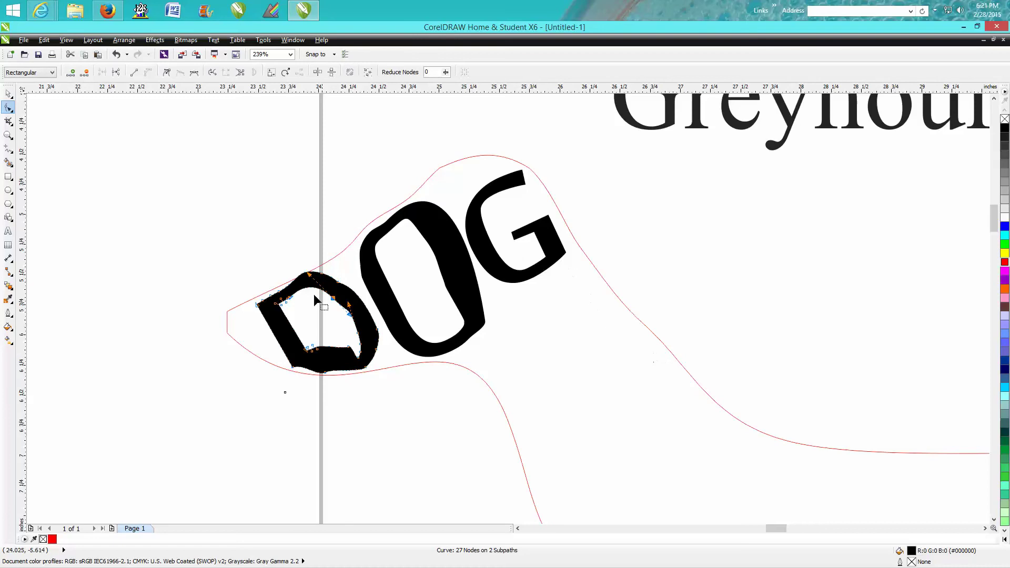
- Extend the outer edge of the letter D's stem toward the tip of the snout
left_click(8, 135)
left_click_drag(198, 266, 483, 436)
left_click(10, 123)
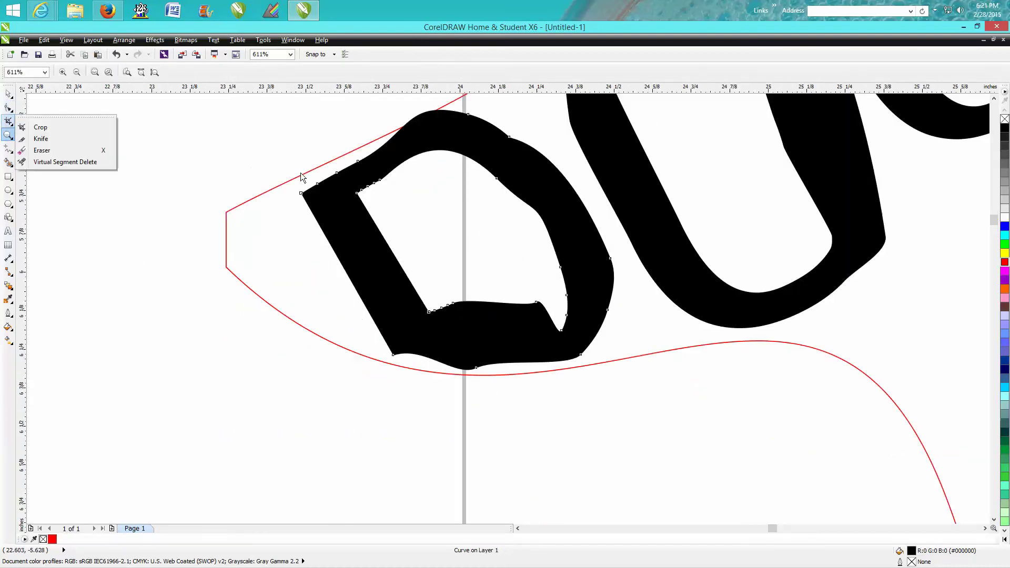
left_click(8, 107)
left_click_drag(309, 184, 440, 383)
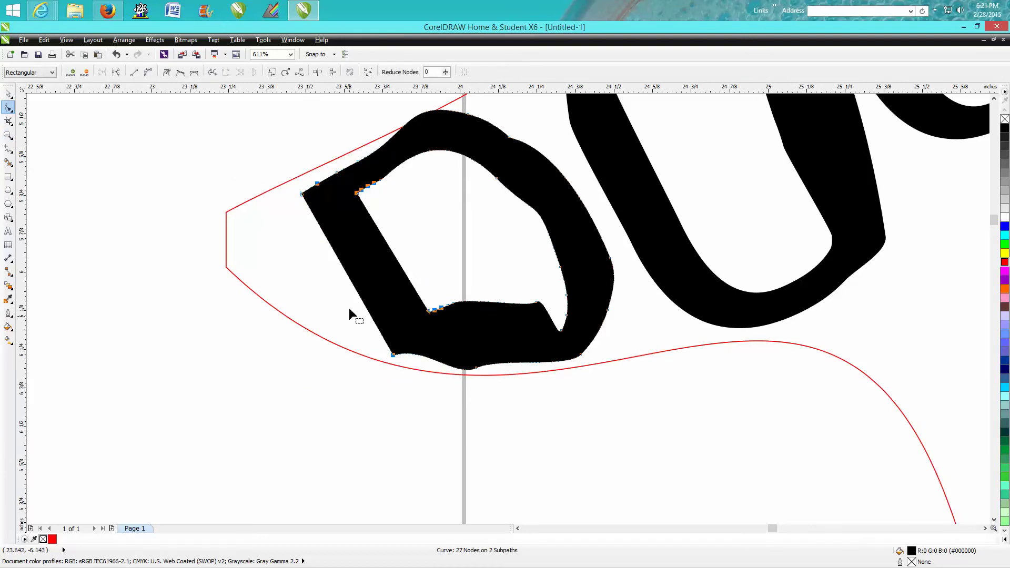
left_click_drag(358, 298, 315, 305)
left_click(262, 220)
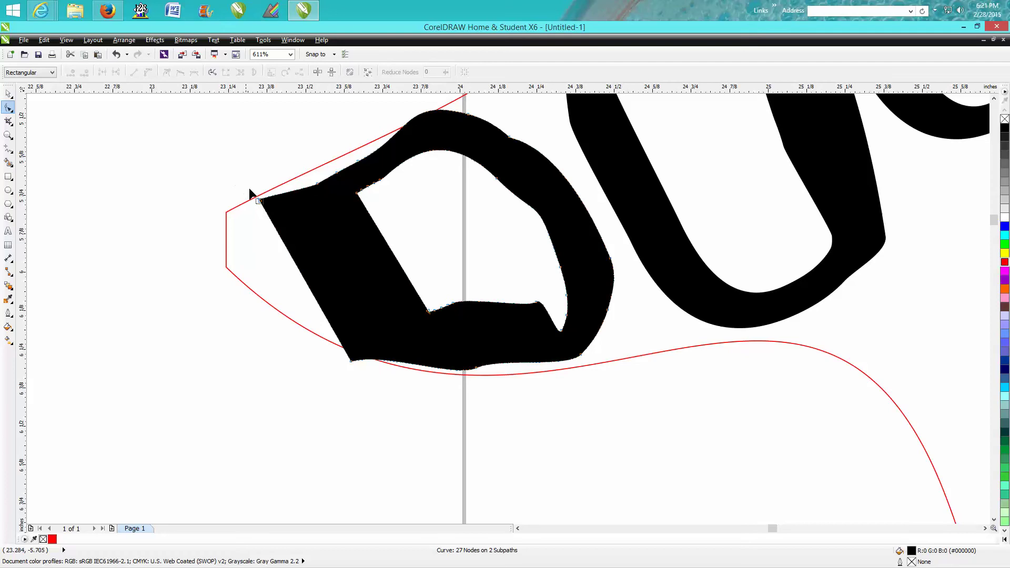
- Fit the D's stem corners into the pointed snout outline and extend its inner opening toward the snout tip
left_click_drag(260, 201, 237, 218)
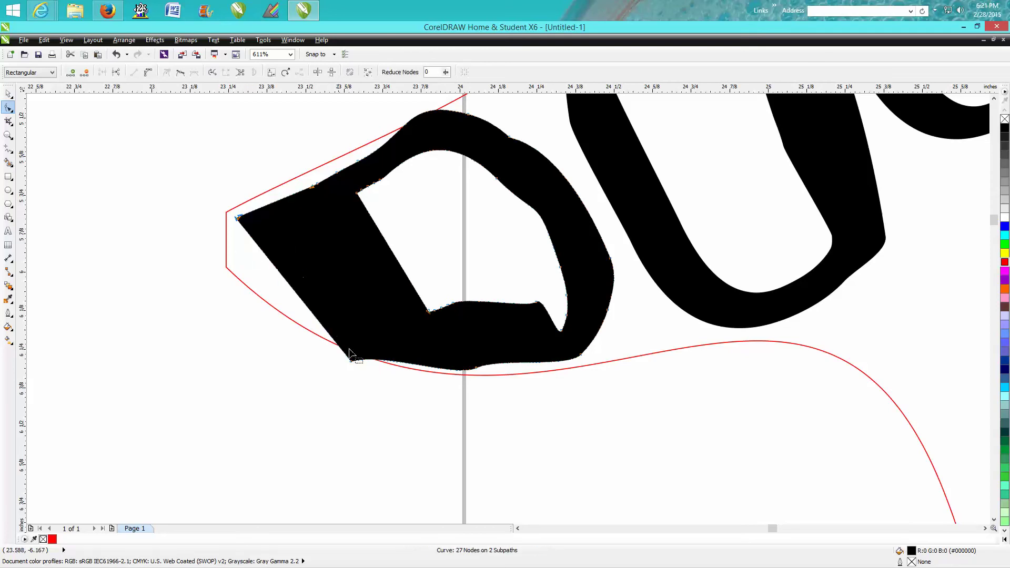
left_click_drag(351, 362, 363, 352)
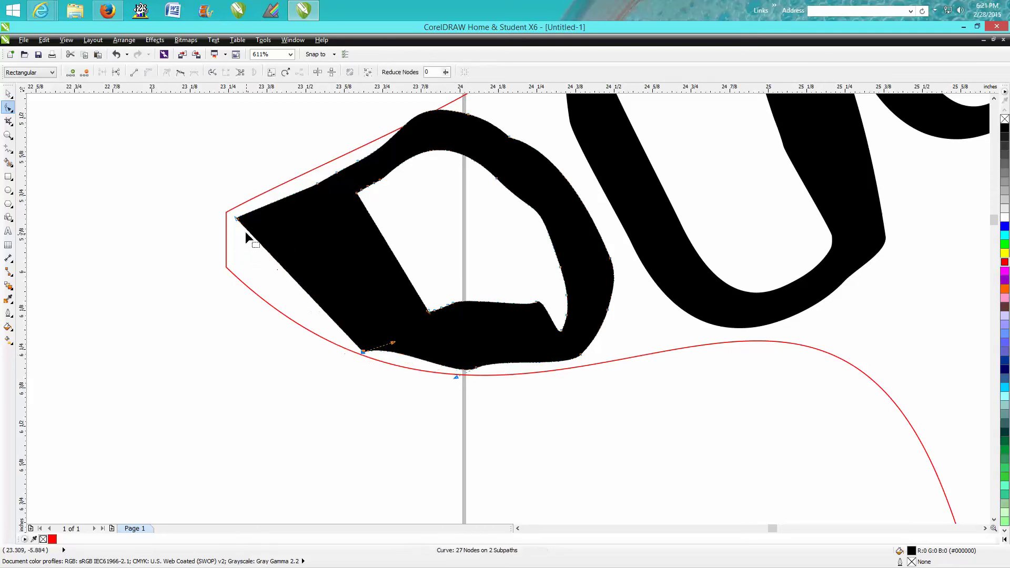
left_click_drag(235, 222, 234, 256)
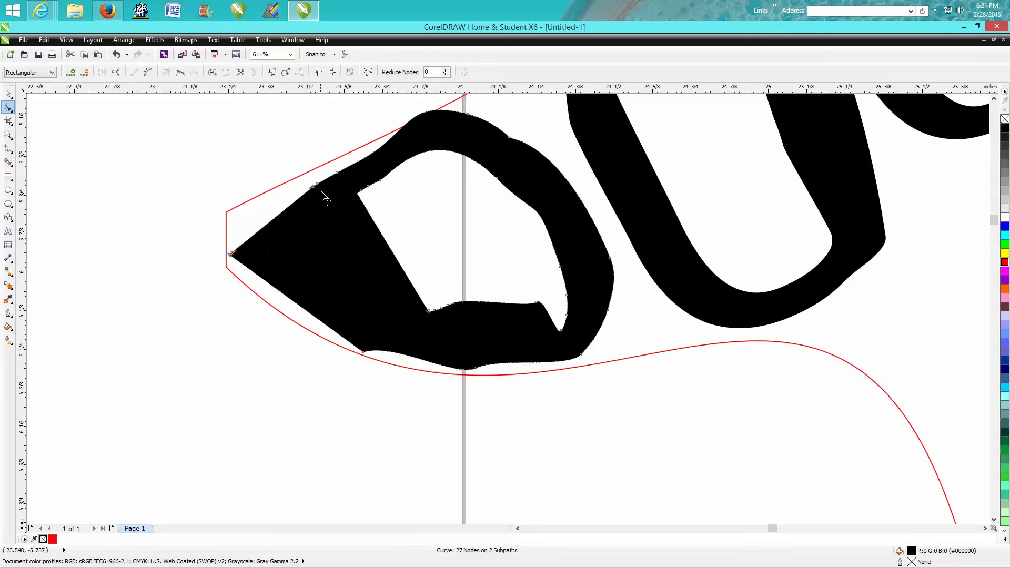
left_click_drag(430, 311, 416, 323)
left_click_drag(357, 193, 293, 231)
scroll(169, 145, "down", 3)
scroll(169, 143, "down", 2)
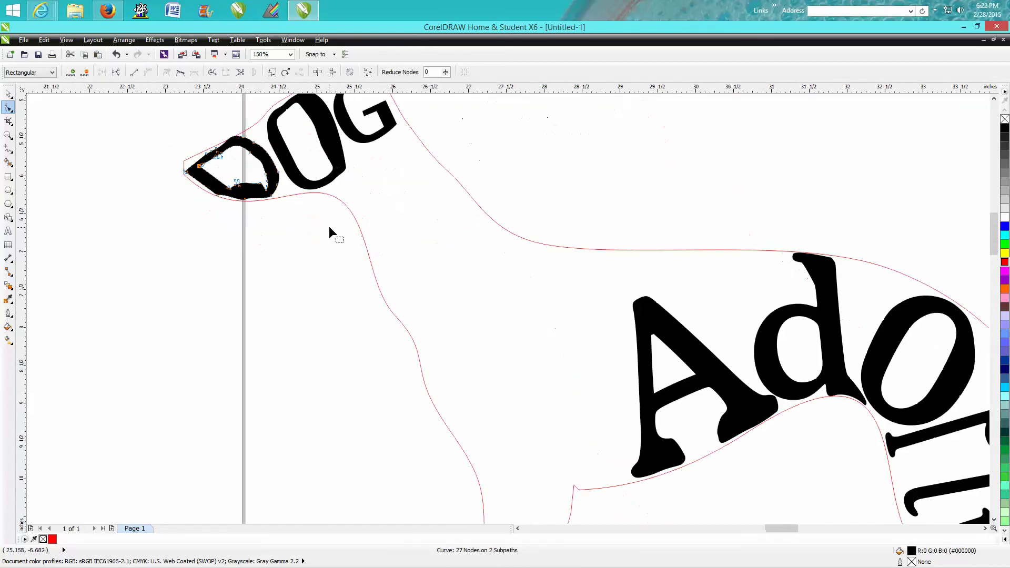
scroll(407, 276, "down", 2)
scroll(408, 274, "down", 2)
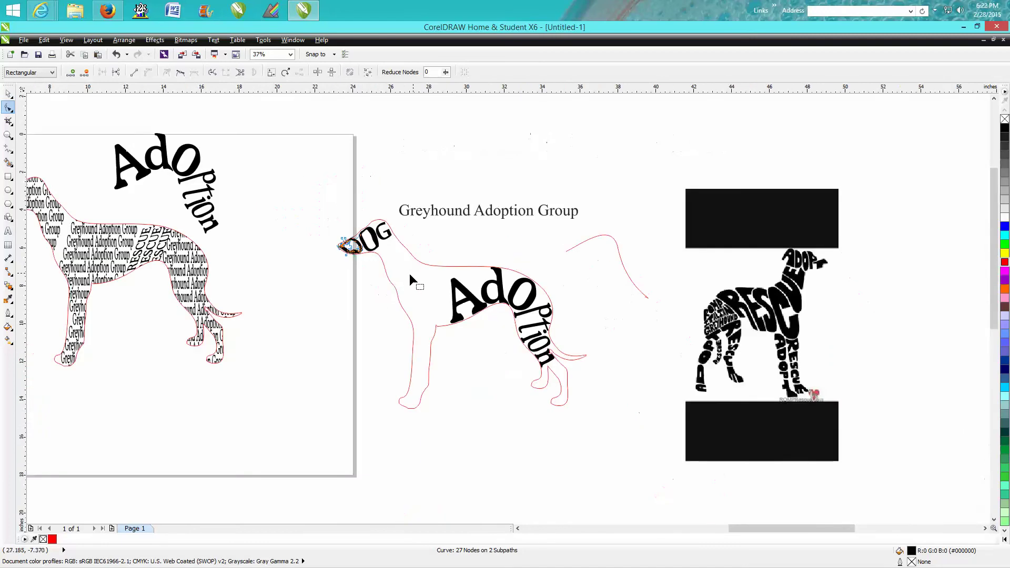
scroll(338, 304, "down", 4)
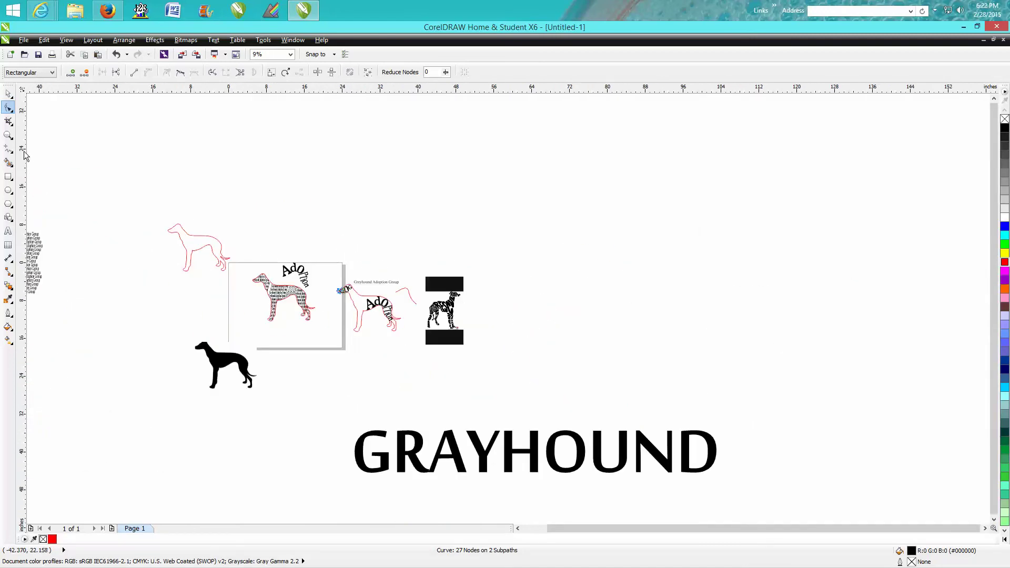
left_click(8, 135)
scroll(374, 336, "up", 5)
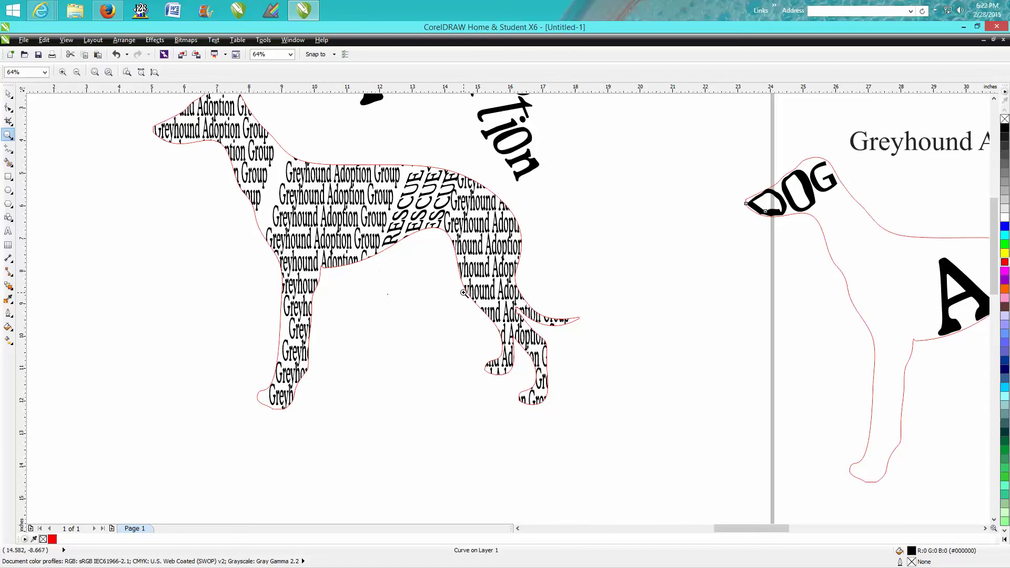
scroll(463, 292, "down", 2)
left_click(8, 94)
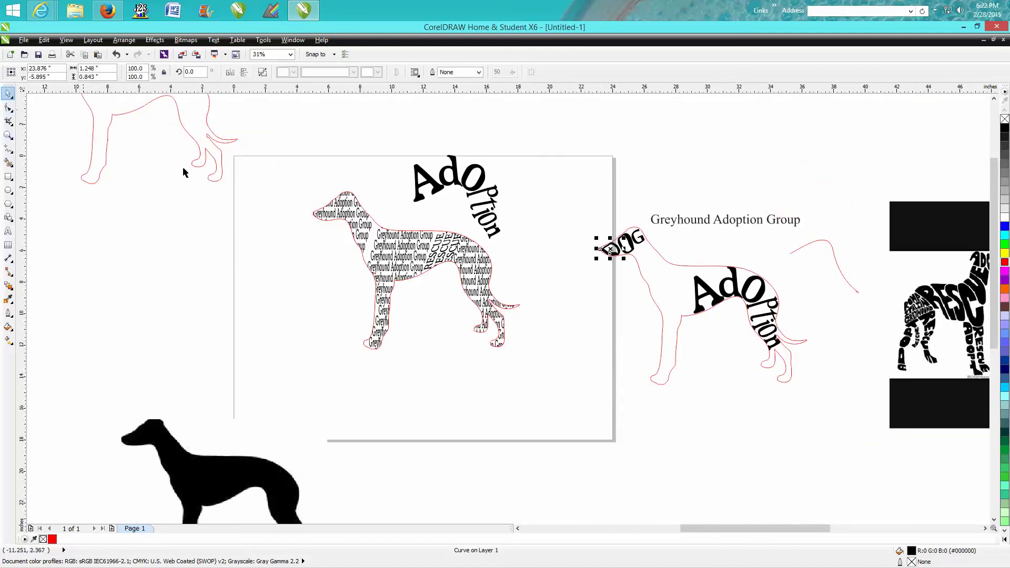
left_click(373, 227)
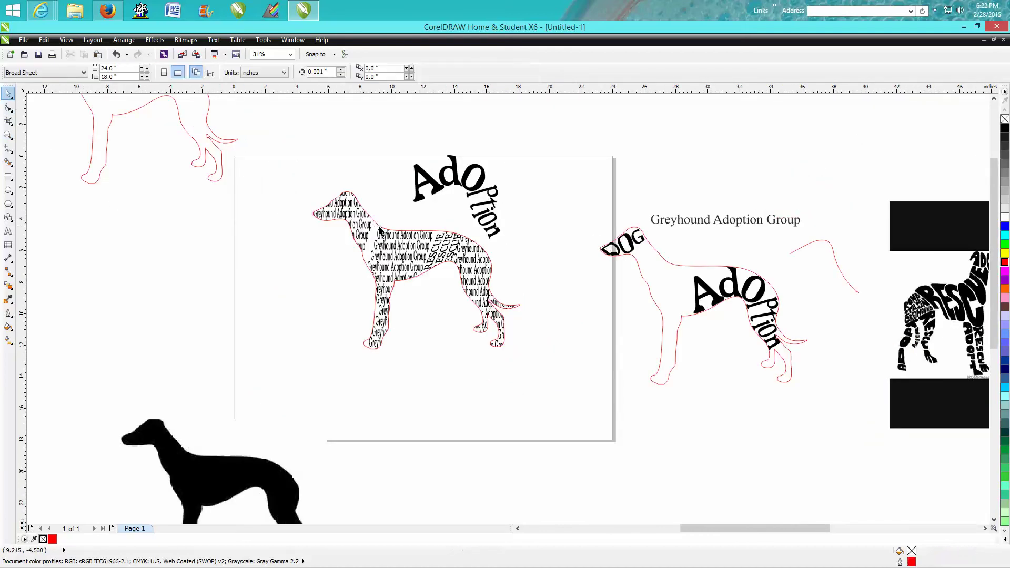
left_click(8, 120)
left_click_drag(429, 227, 471, 247)
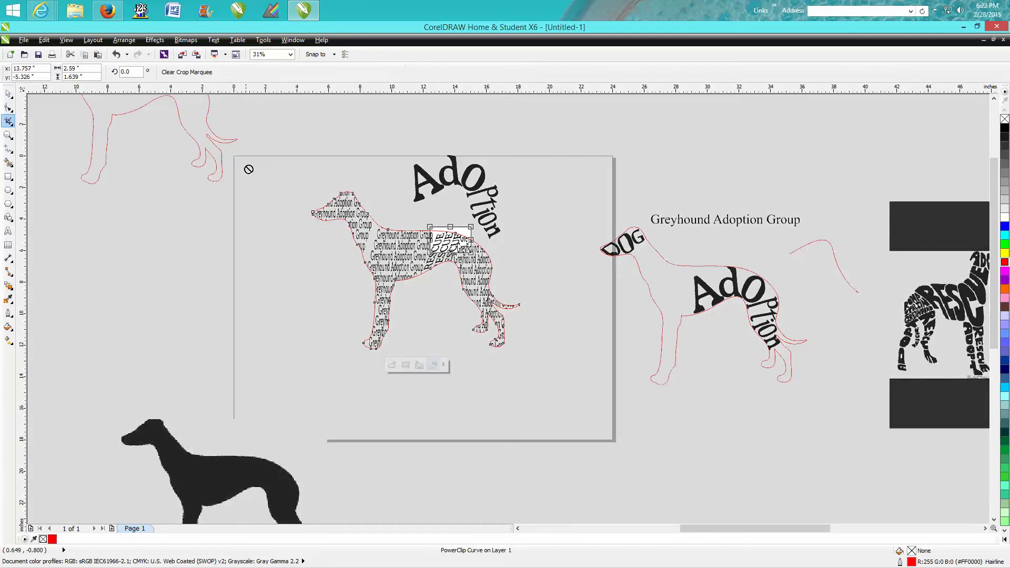
left_click(10, 96)
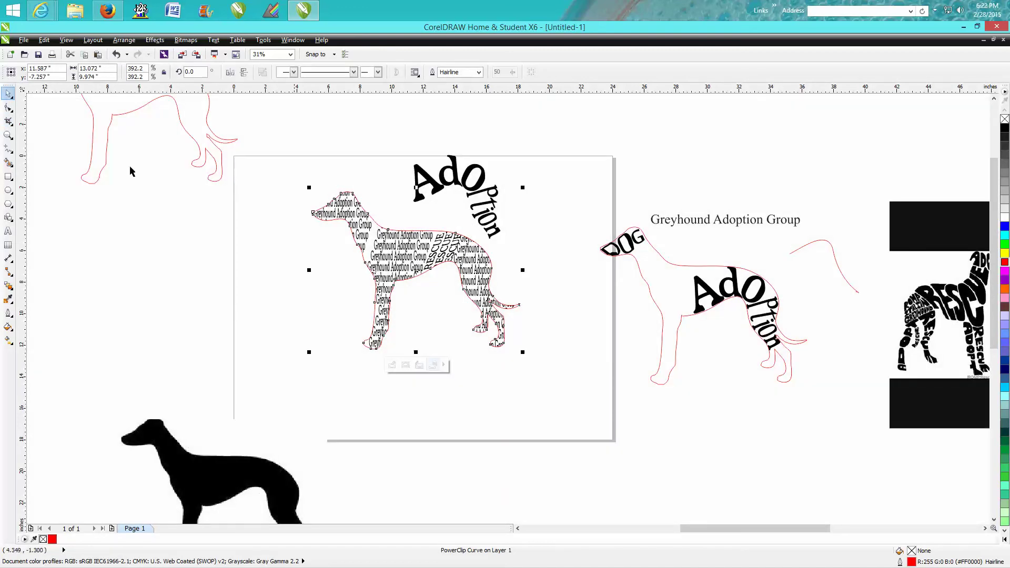
- Open the PowerClip contents of the text-filled greyhound for editing and shift the text group slightly left and up
left_click(8, 135)
left_click_drag(299, 166, 557, 362)
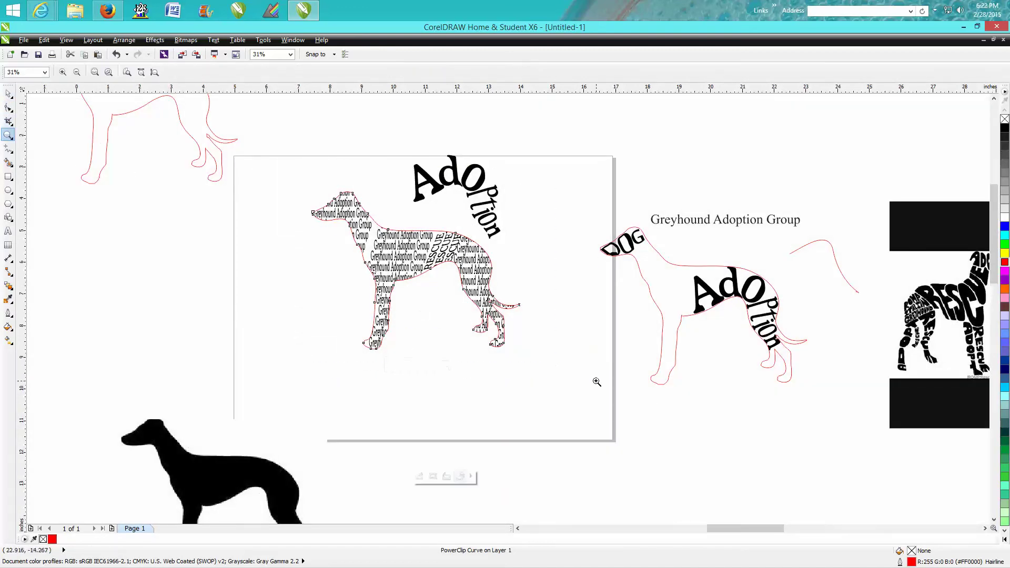
left_click(9, 94)
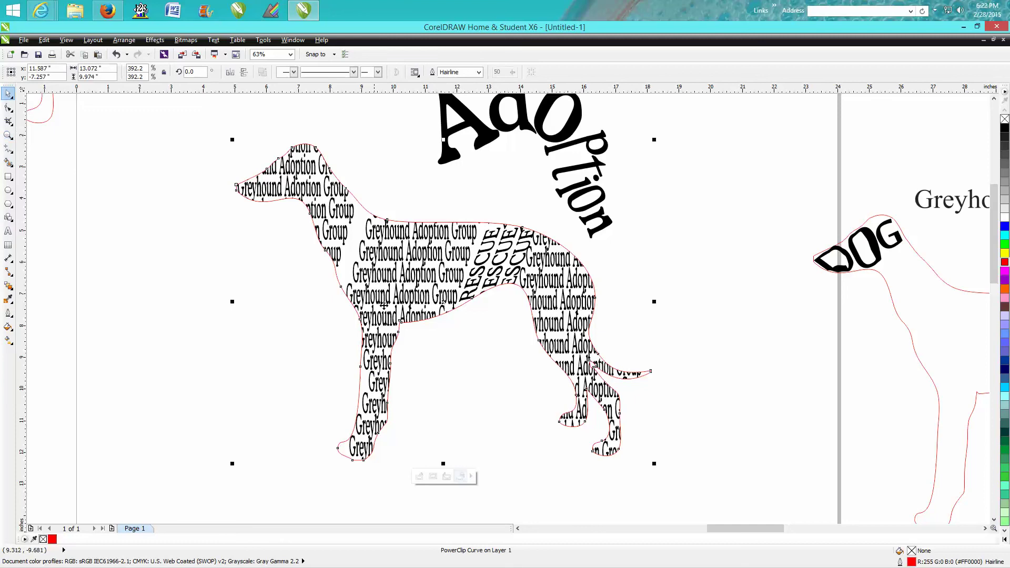
left_click(421, 477)
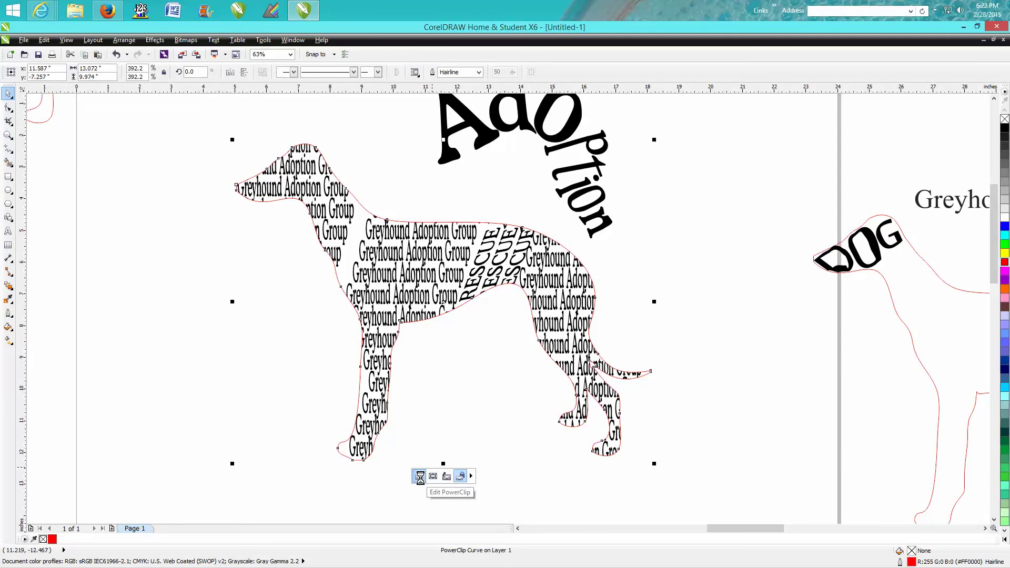
left_click_drag(422, 315, 392, 303)
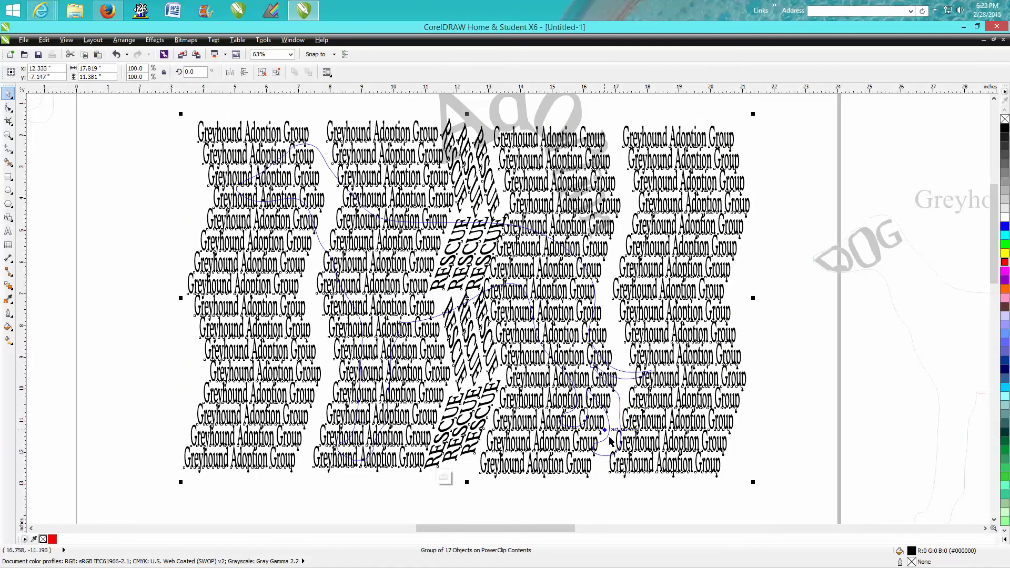
- Stretch the text group horizontally to about 19.24 inches wide and finish editing the PowerClip
left_click_drag(753, 298, 797, 298)
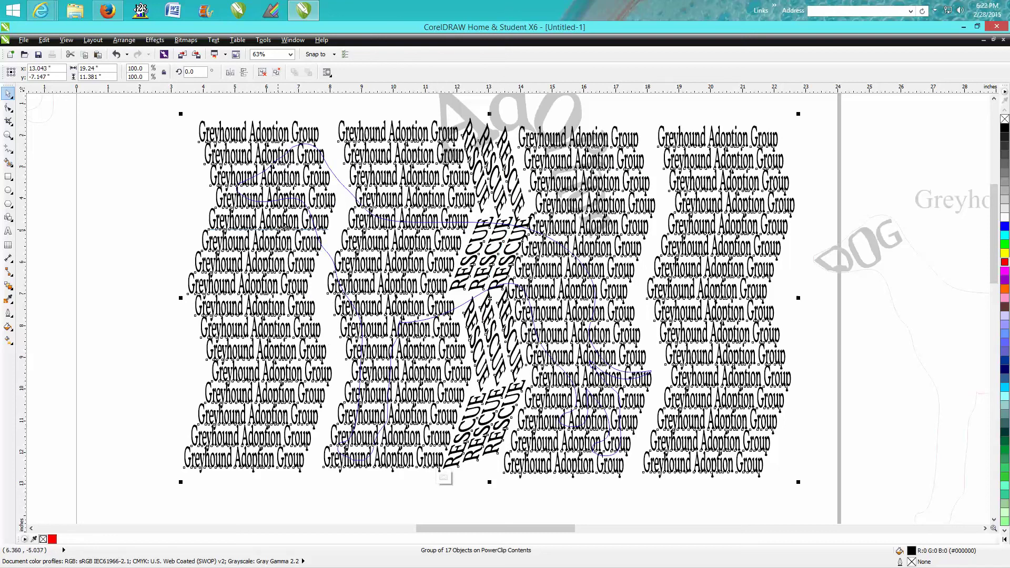
left_click(152, 375)
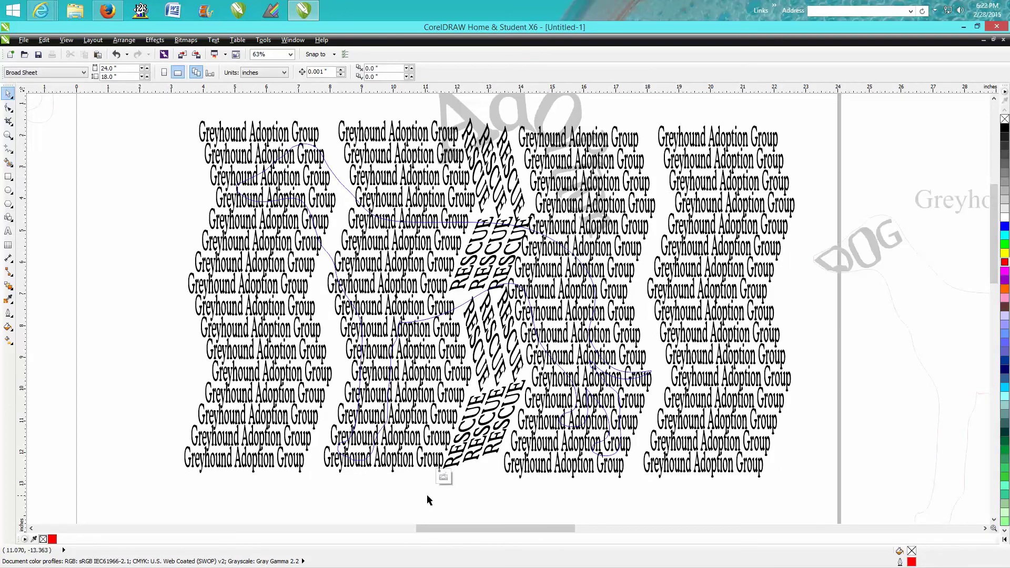
left_click(446, 477)
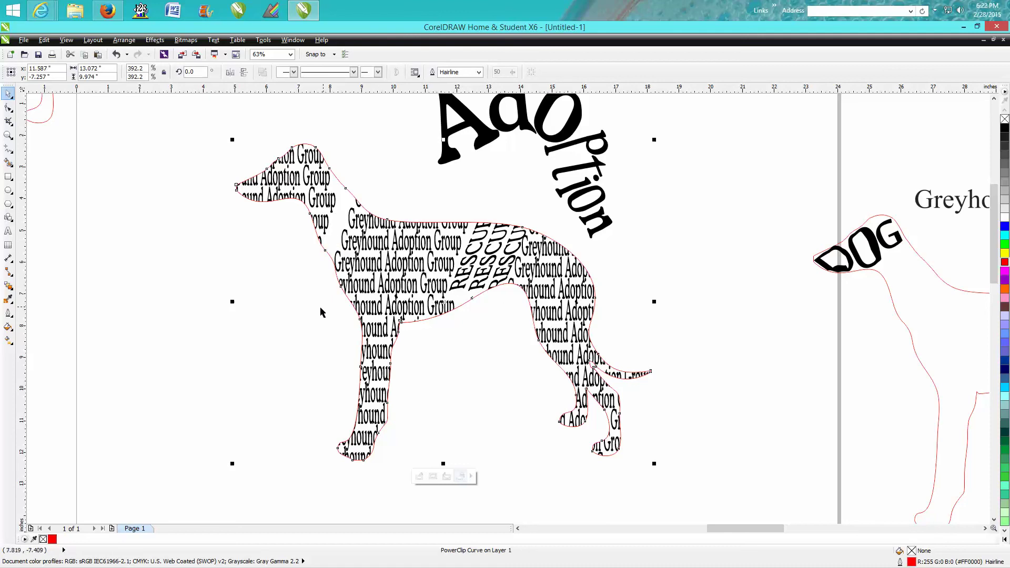
- Examine the separate block of repeated Greyhound Adoption Group and RESCUE text far to the left of the page
scroll(326, 310, "down", 2)
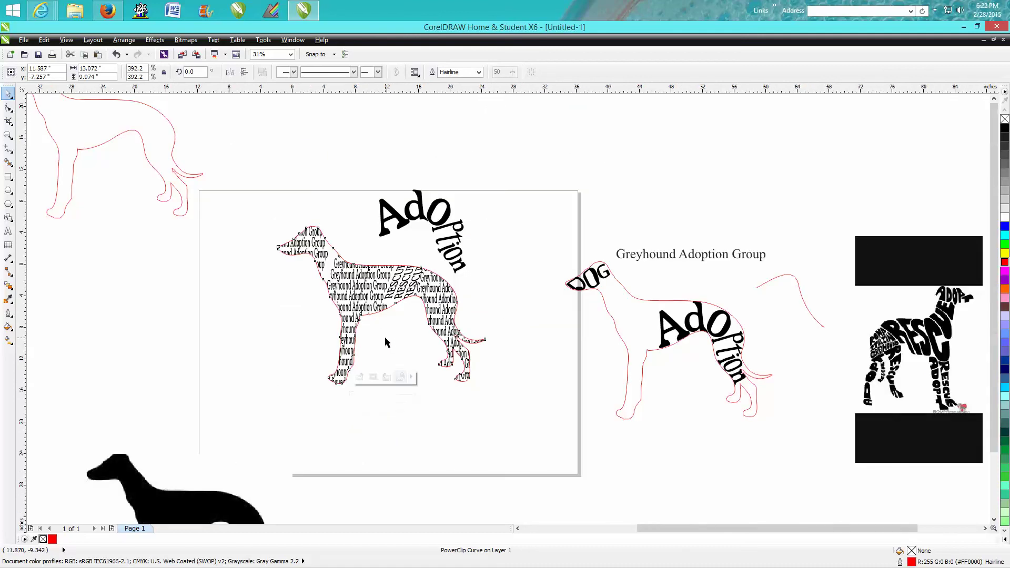
scroll(386, 341, "down", 2)
scroll(380, 318, "down", 2)
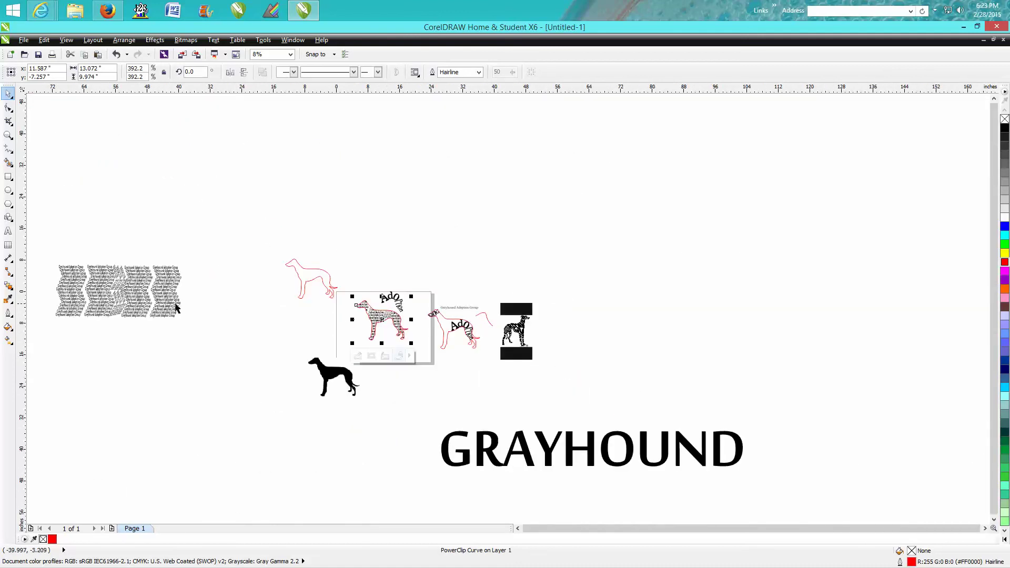
left_click(8, 135)
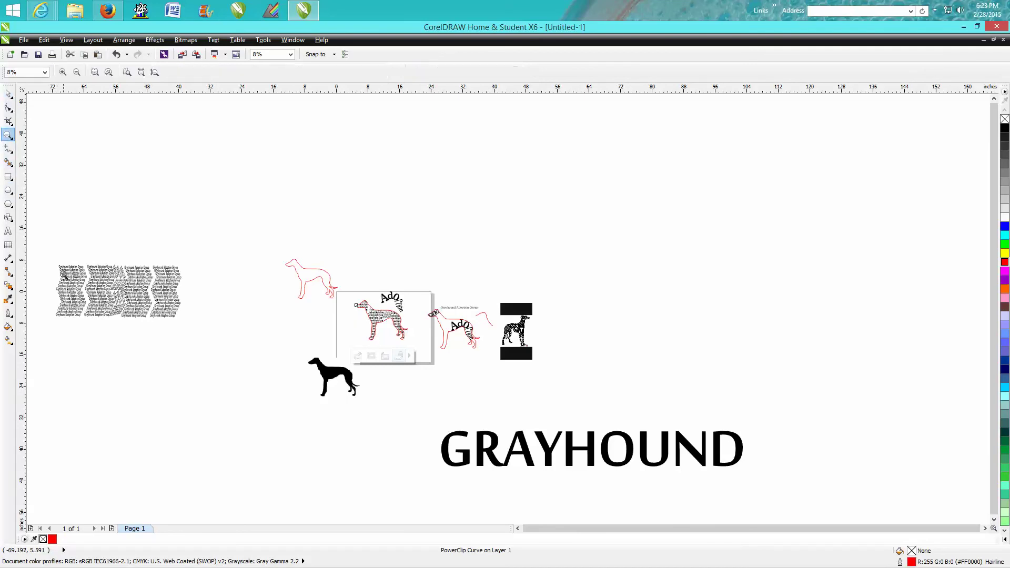
left_click_drag(41, 256, 200, 332)
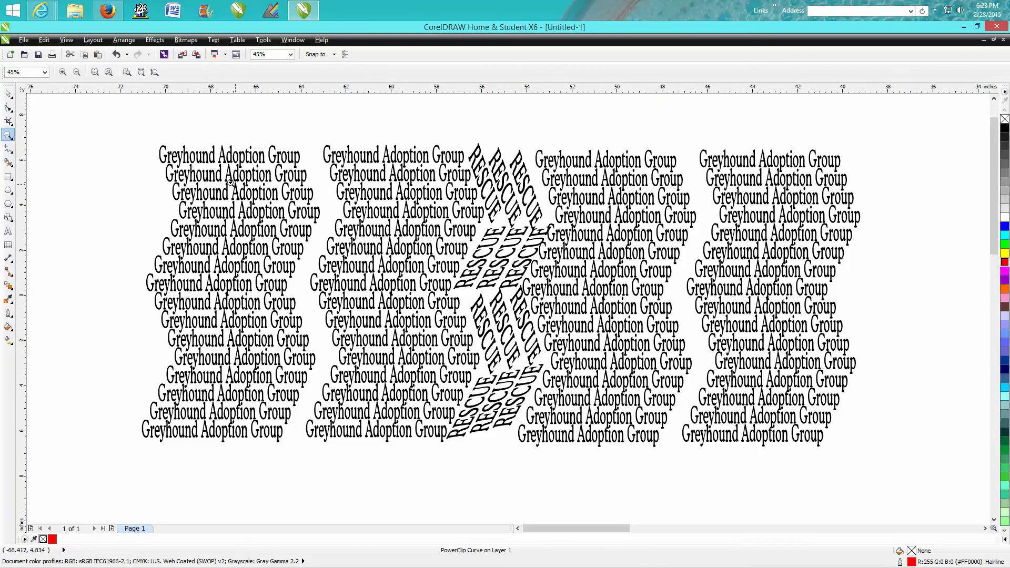
scroll(620, 356, "down", 2)
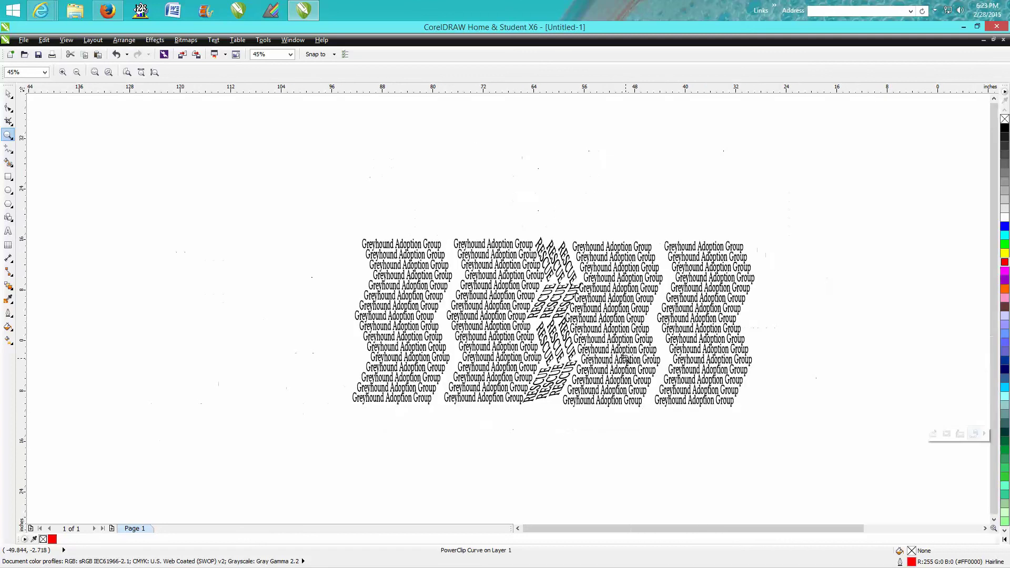
- Select the text-filled greyhound on the page and change its outline color to black
left_click_drag(857, 529, 901, 528)
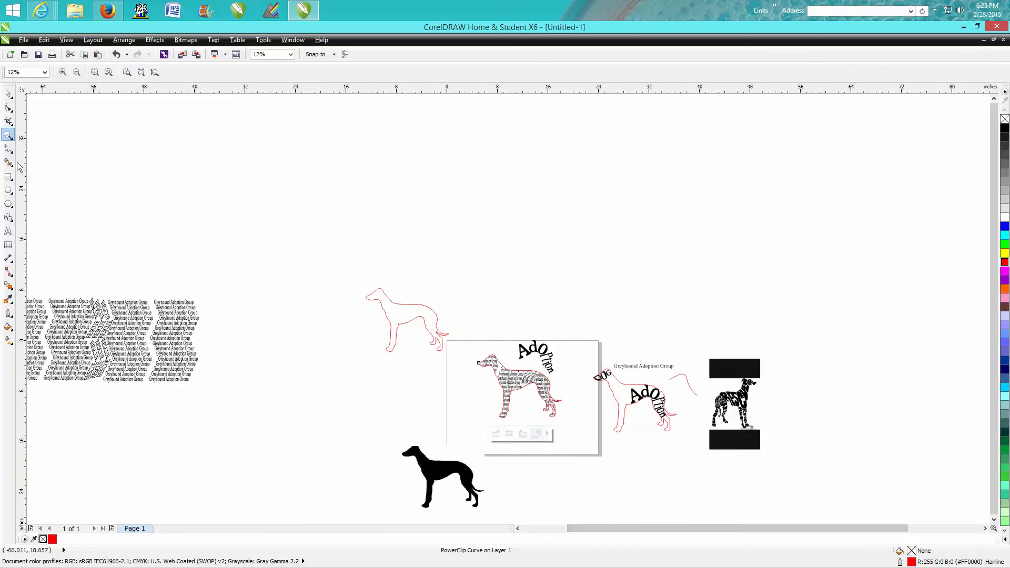
left_click(482, 354)
left_click_drag(492, 310, 713, 474)
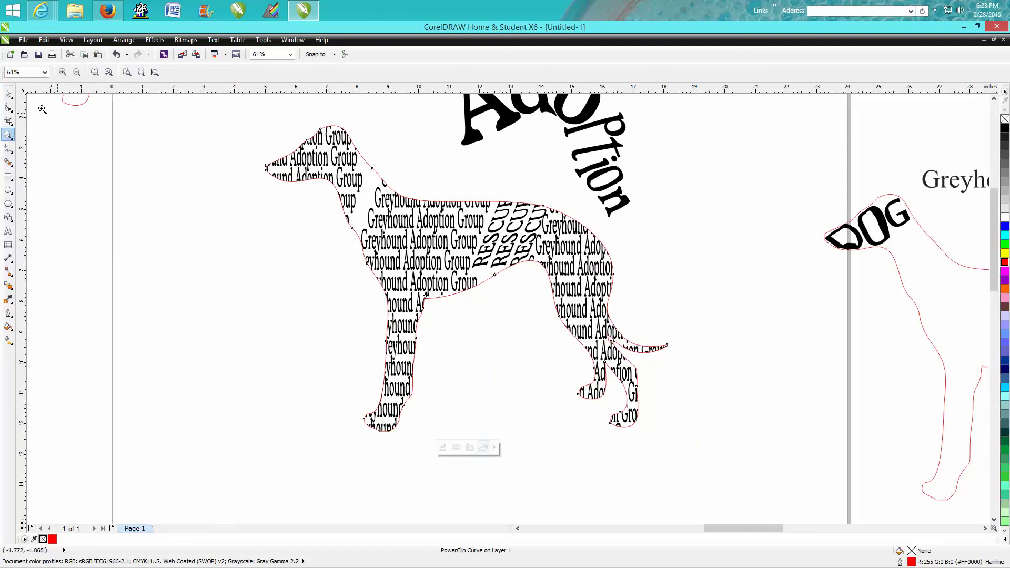
left_click(8, 94)
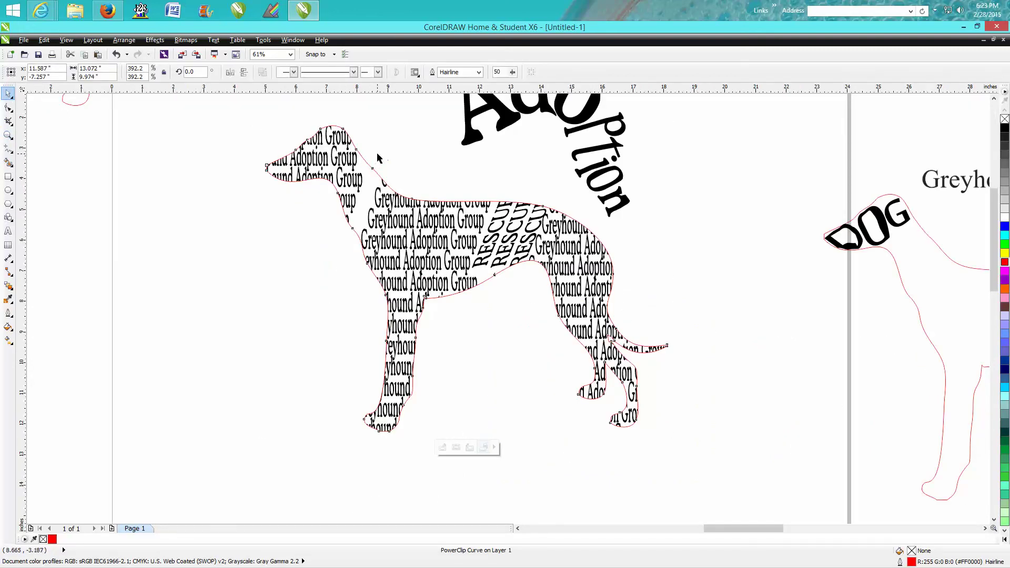
left_click(368, 164)
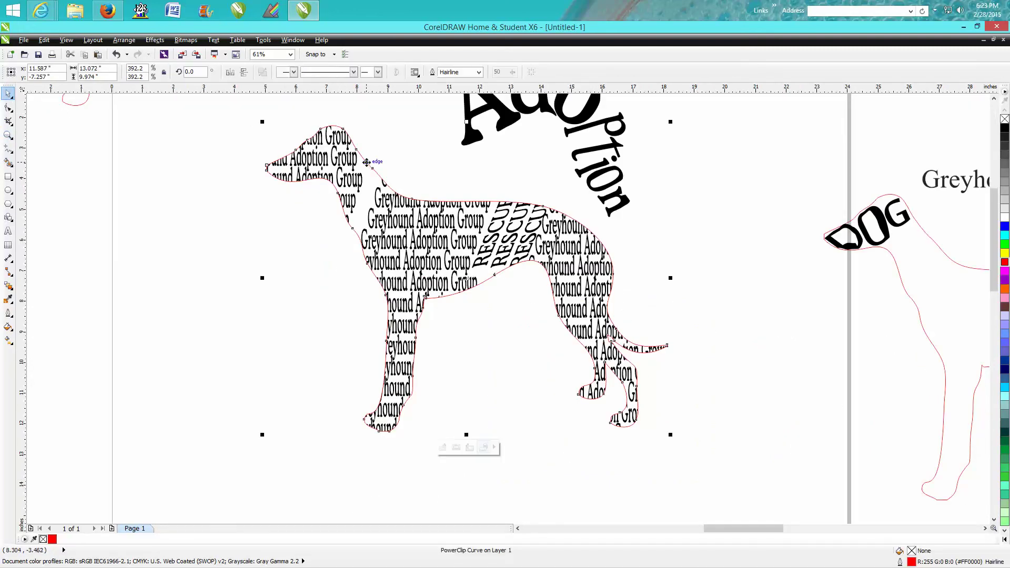
left_click(131, 42)
left_click(124, 40)
right_click(1004, 130)
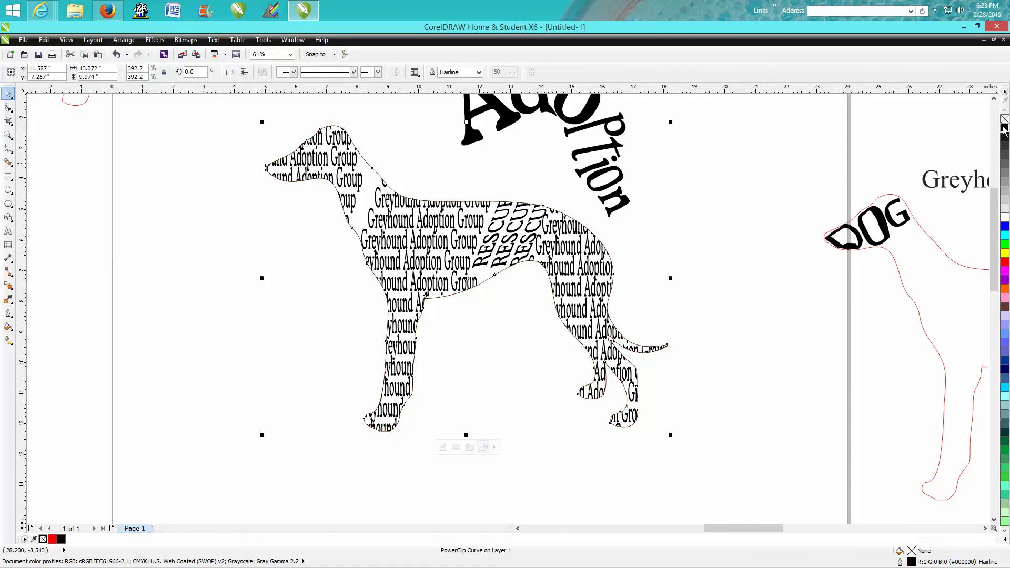
- Set the text-filled greyhound's outline width to 0.014 in
double_click(911, 563)
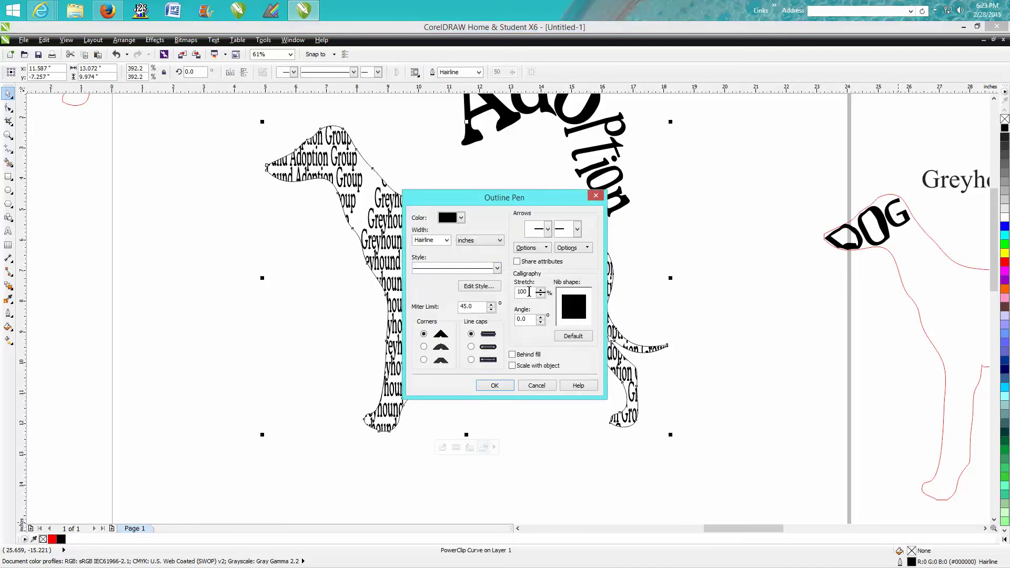
left_click(446, 240)
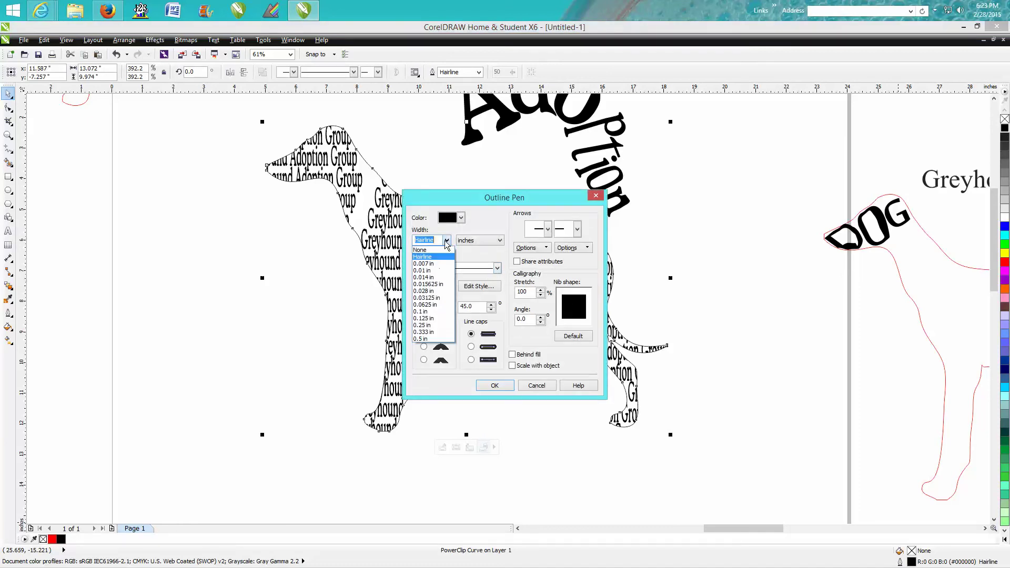
left_click(436, 271)
left_click(494, 385)
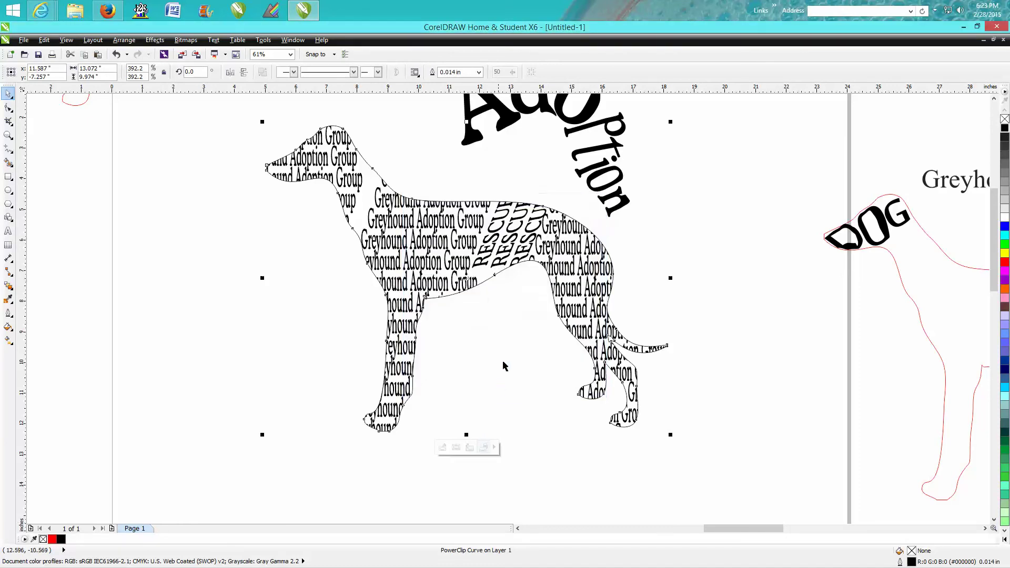
- Thicken the text-filled greyhound's outline to 0.1 in
double_click(911, 562)
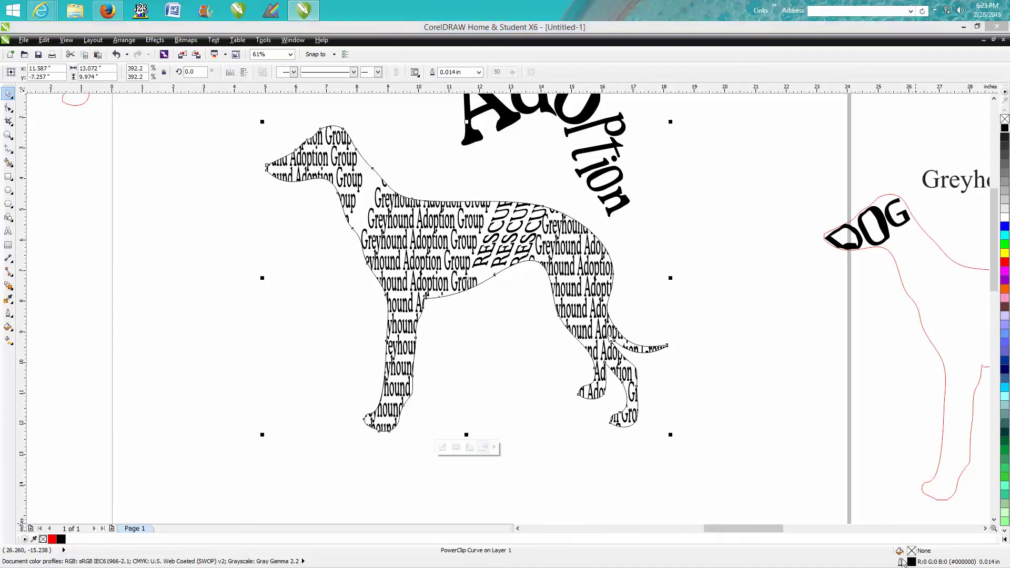
left_click(446, 239)
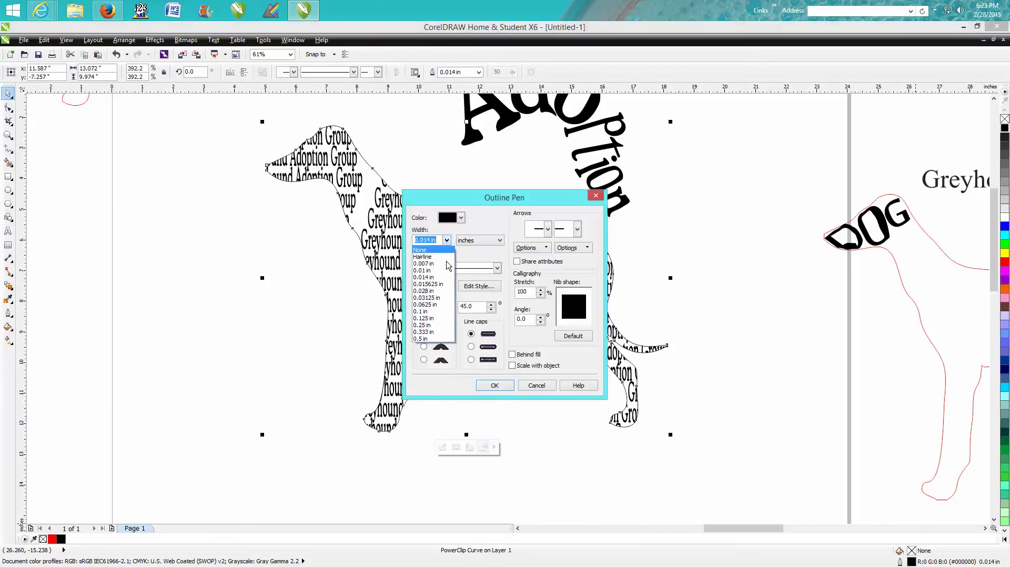
left_click(429, 315)
left_click(494, 385)
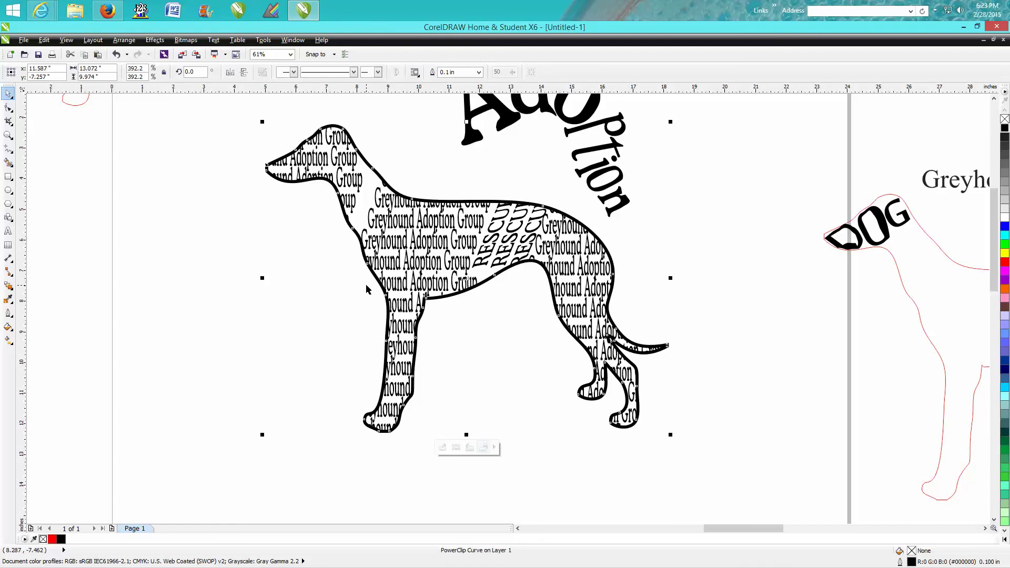
- Remove the outline from the text-filled greyhound
key("ctrl+z")
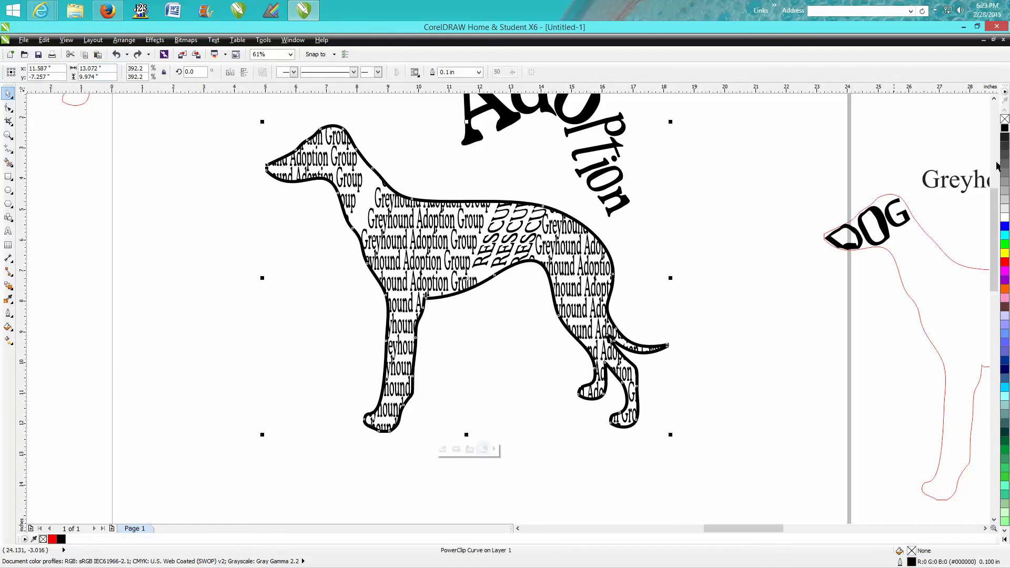
right_click(1003, 121)
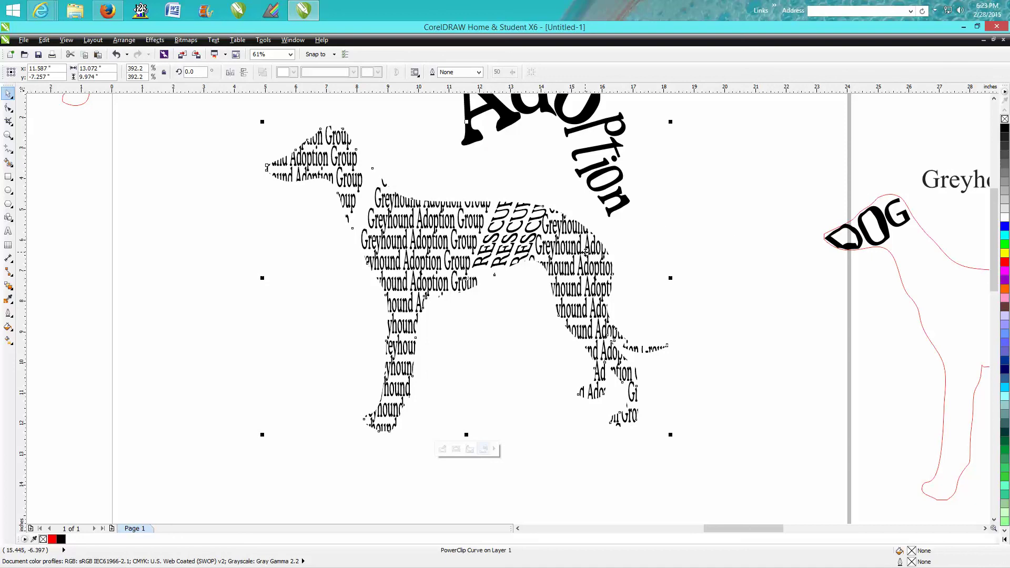
- Move the empty red greyhound outline straight down so that it sits beside the page, level with the text-filled dog
scroll(578, 250, "down", 2)
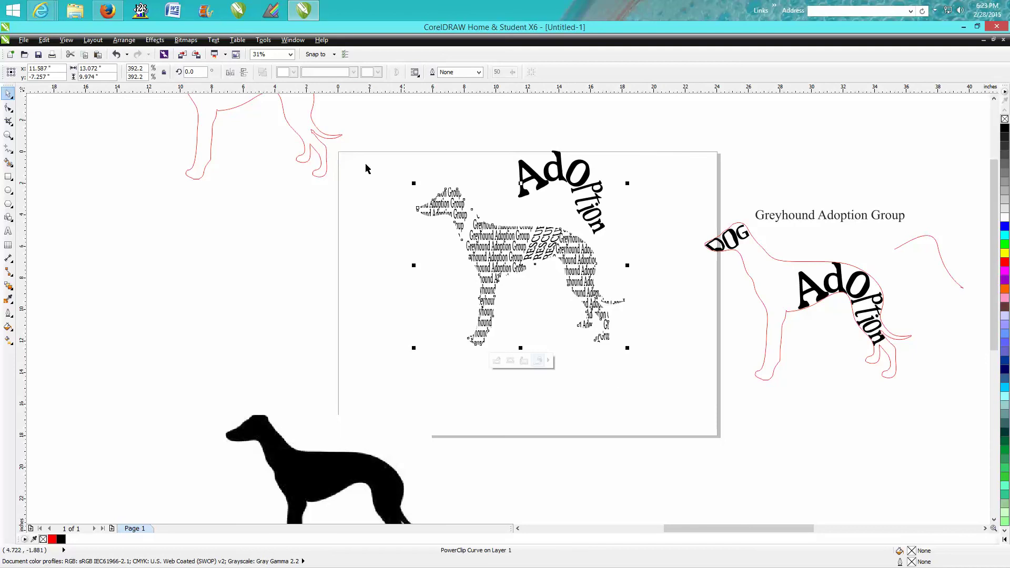
left_click(299, 140)
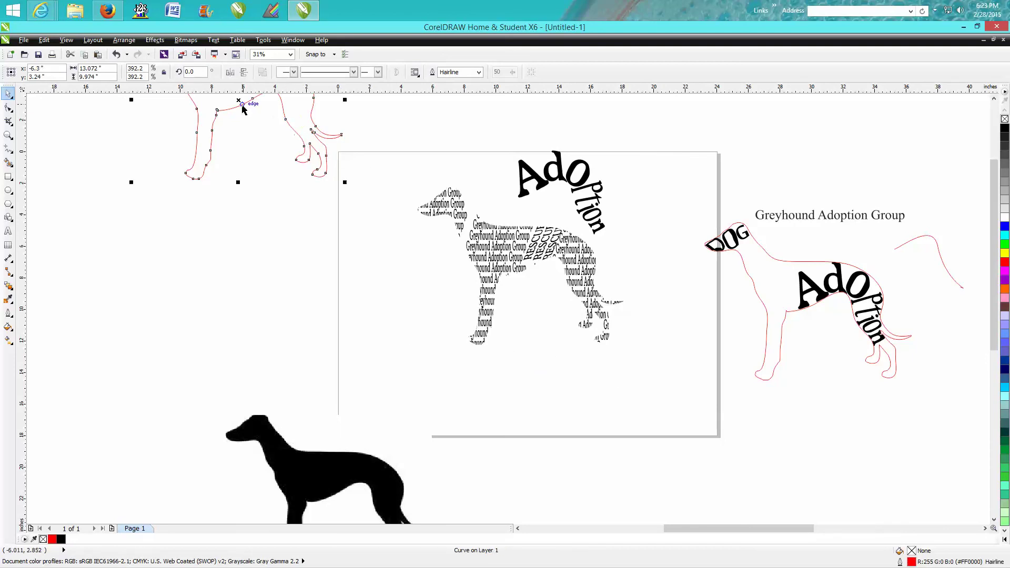
left_click_drag(237, 101, 234, 242)
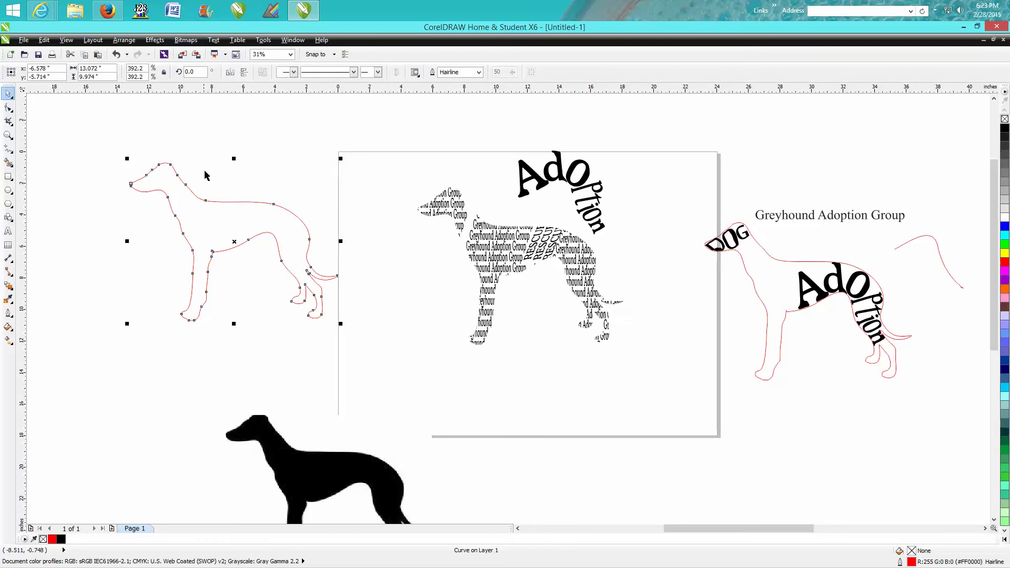
left_click(185, 40)
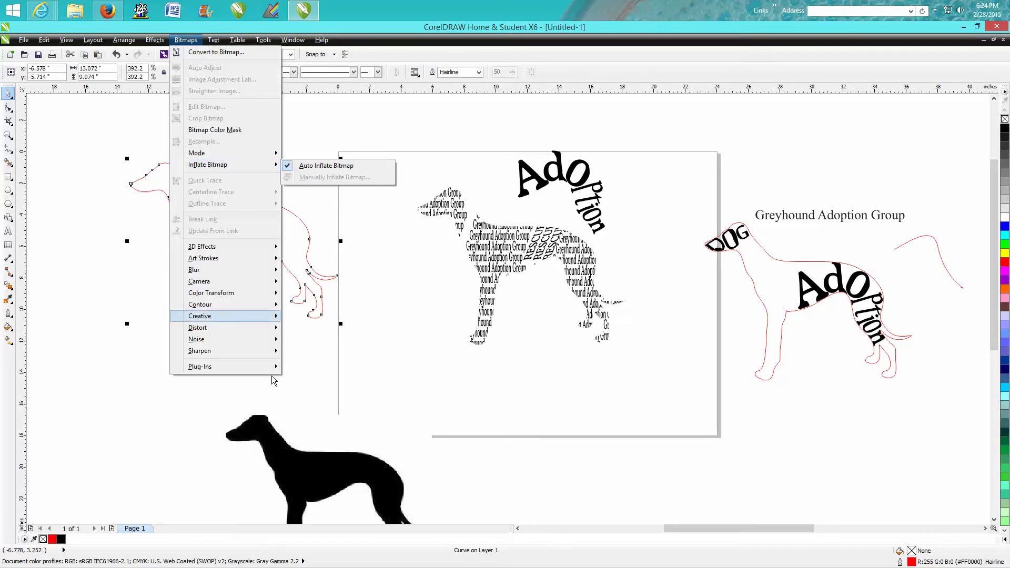
- Move the black greyhound bitmap beside the page so that it sits directly below the empty red greyhound outline
left_click(299, 478)
left_click(316, 476)
left_click_drag(315, 477, 213, 402)
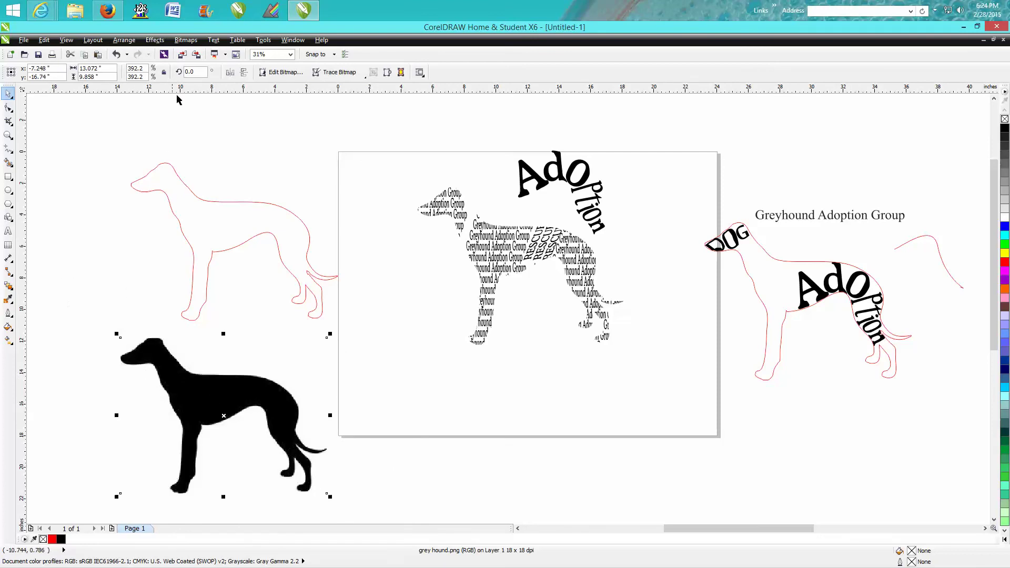
- Outline-trace the black greyhound bitmap as Clipart and move the traced copy away from the original, over the page's lower edge
left_click(186, 40)
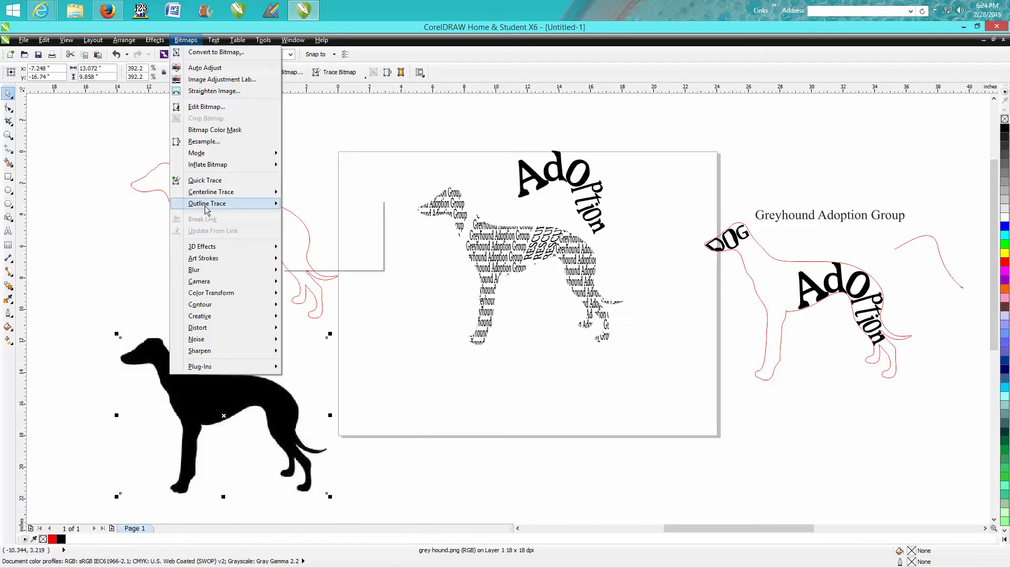
mouse_move(206, 209)
left_click(313, 239)
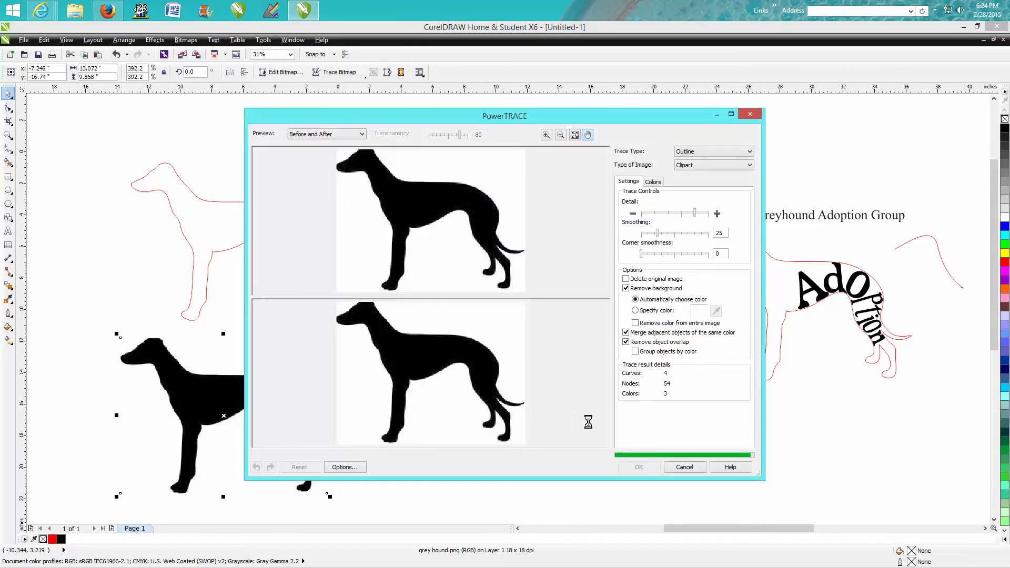
left_click(641, 467)
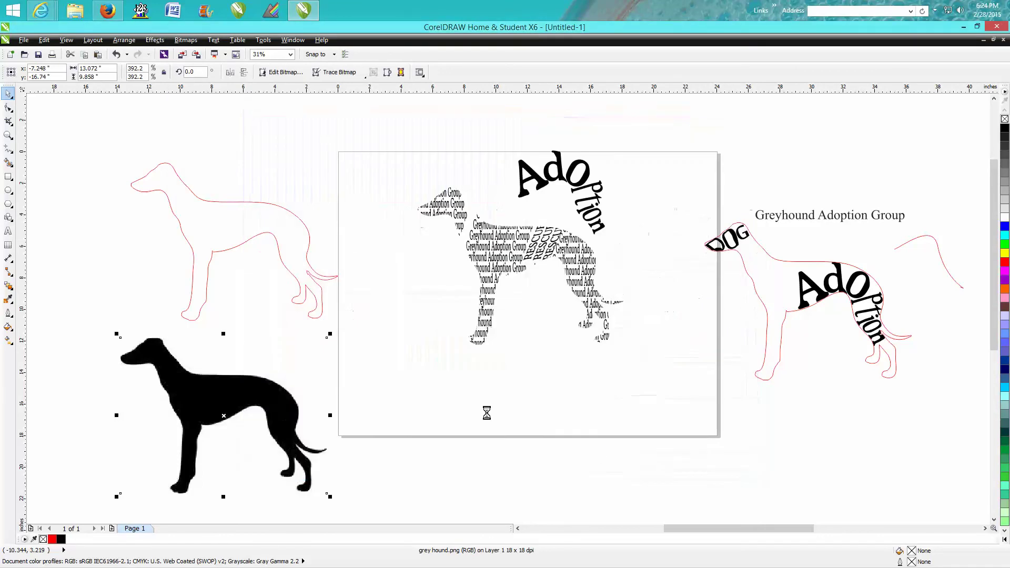
left_click_drag(223, 414, 423, 423)
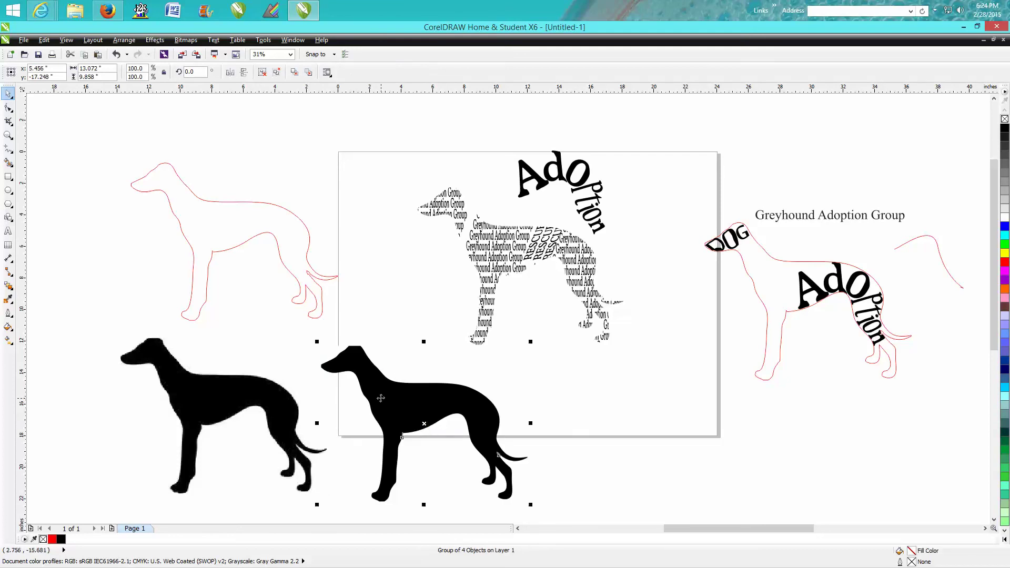
left_click_drag(427, 424, 625, 434)
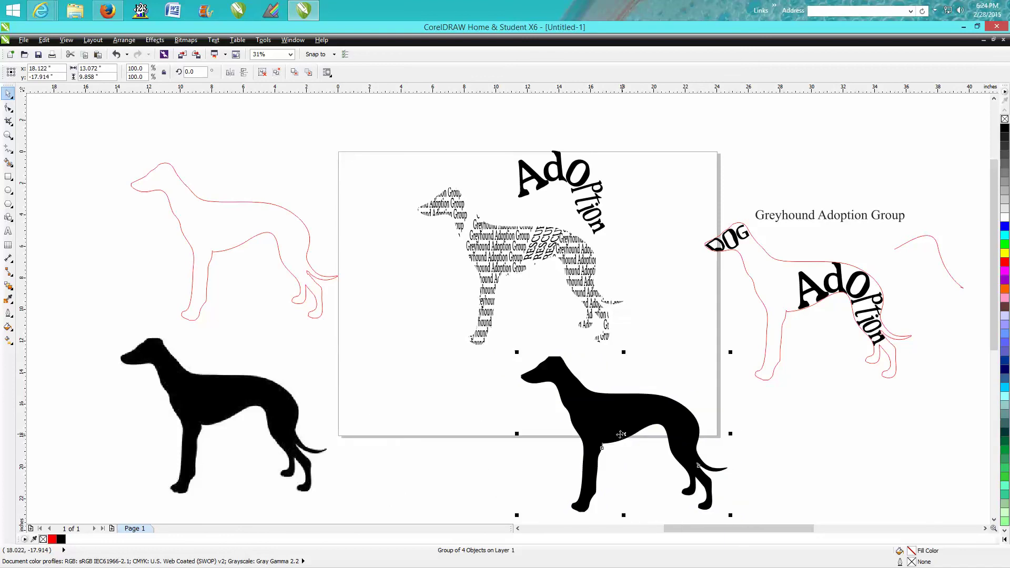
- Ungroup the traced greyhound and move its black dog curve slightly left, away from the leftover white background pieces
left_click(124, 40)
left_click(436, 273)
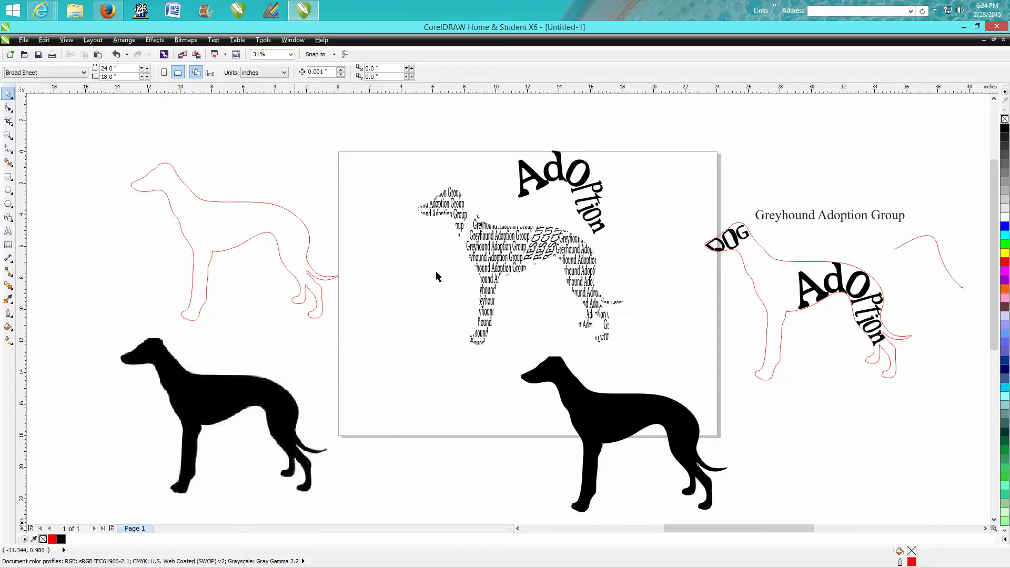
left_click(533, 360)
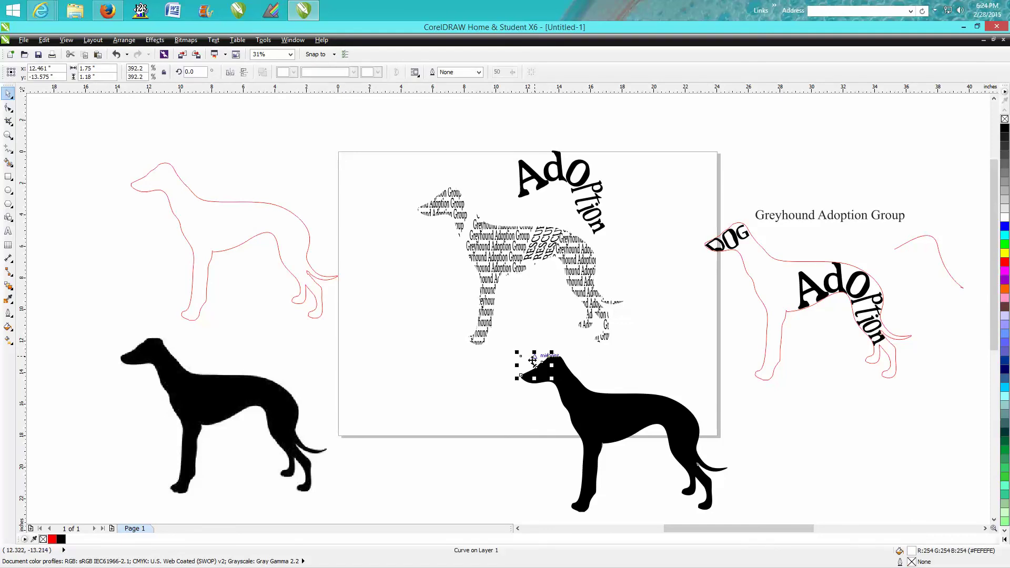
left_click(501, 377)
left_click(585, 404)
mouse_move(585, 404)
left_mouse_down()
mouse_move(625, 392)
mouse_move(437, 405)
mouse_move(582, 417)
mouse_move(585, 409)
left_mouse_up()
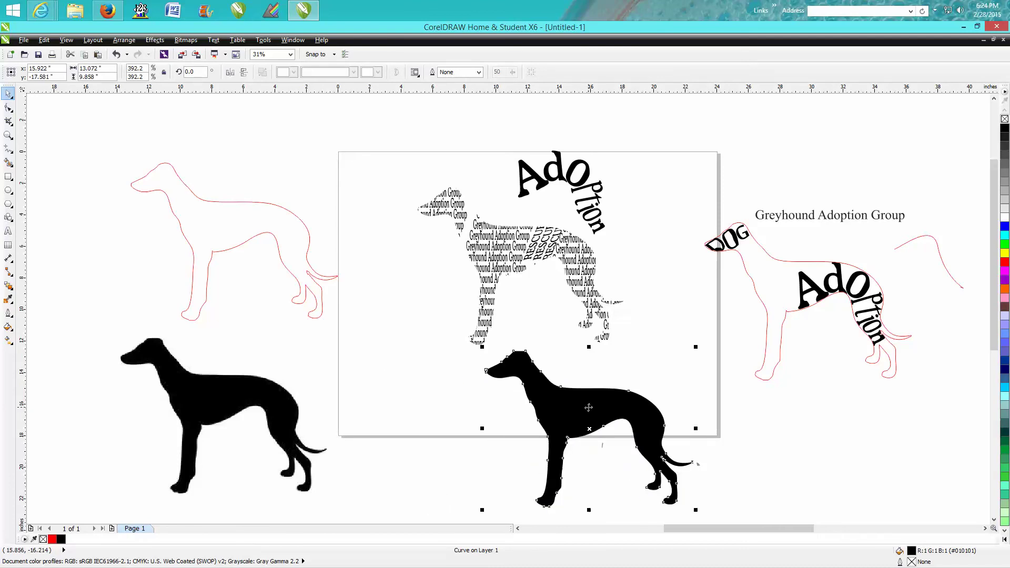
- Remove the fill from the traced dog curve and give it a red outline
left_click(1004, 119)
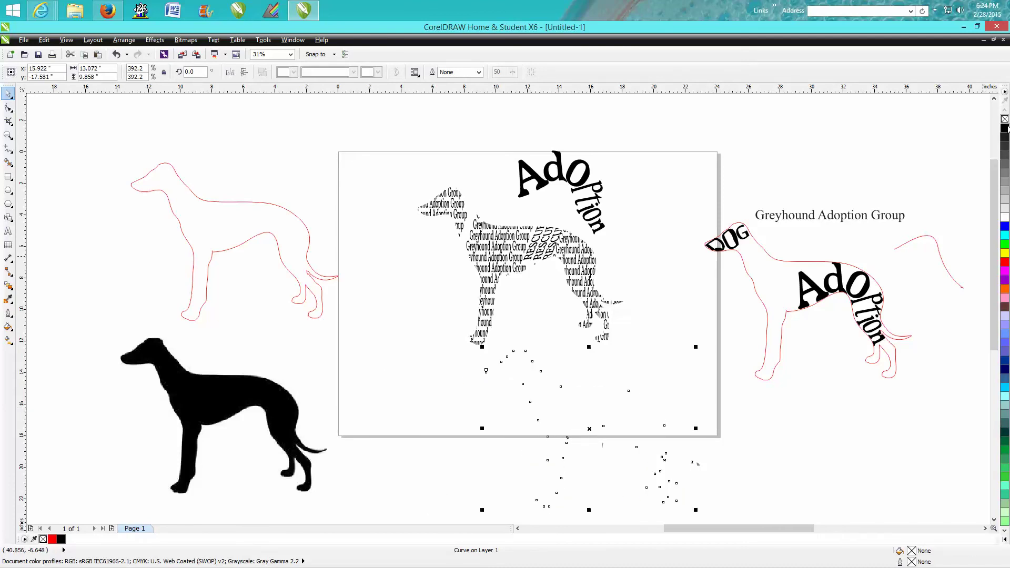
right_click(1004, 263)
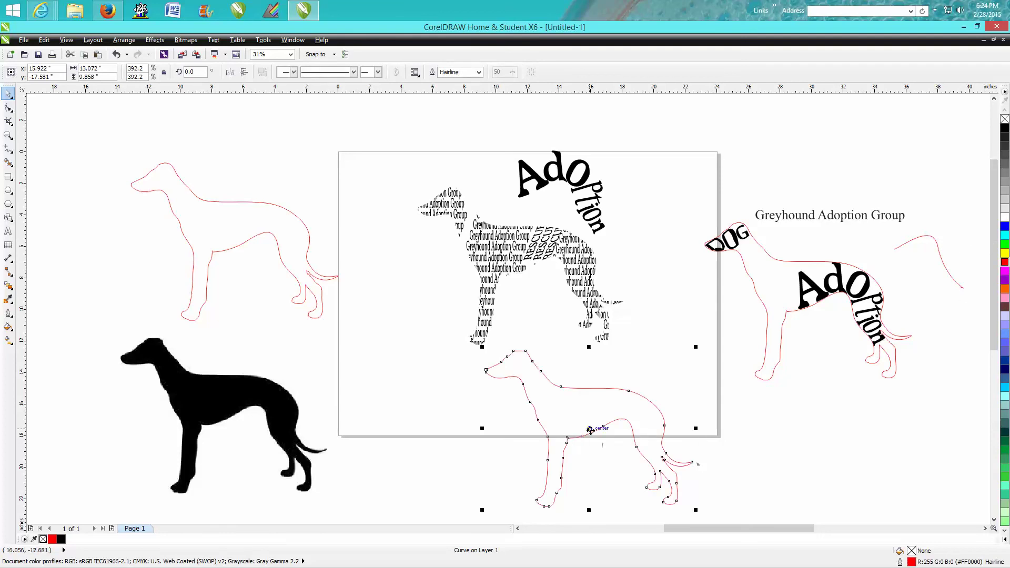